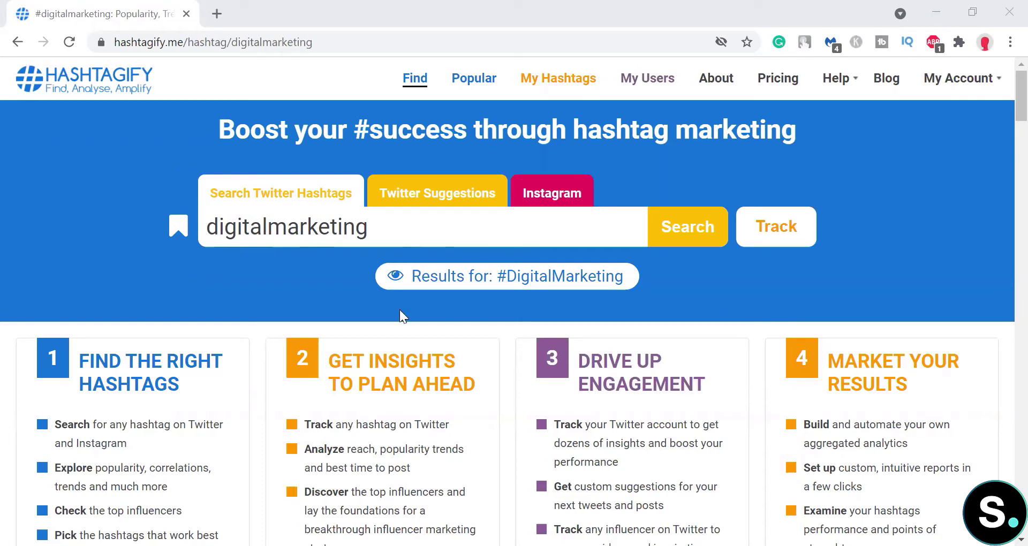
Step: Try the Tweet Suggestions and Instagram hashtag options
click(444, 198)
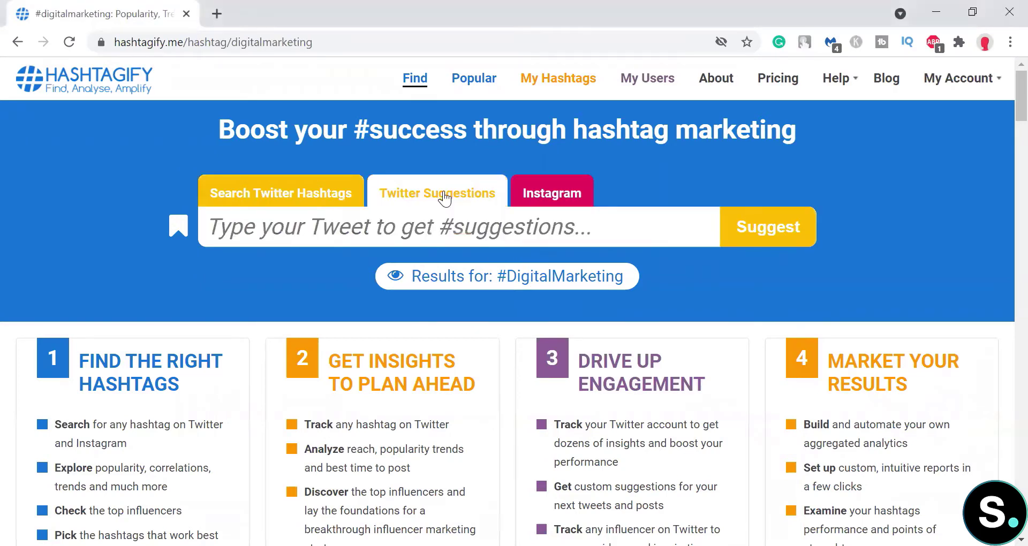
click(529, 196)
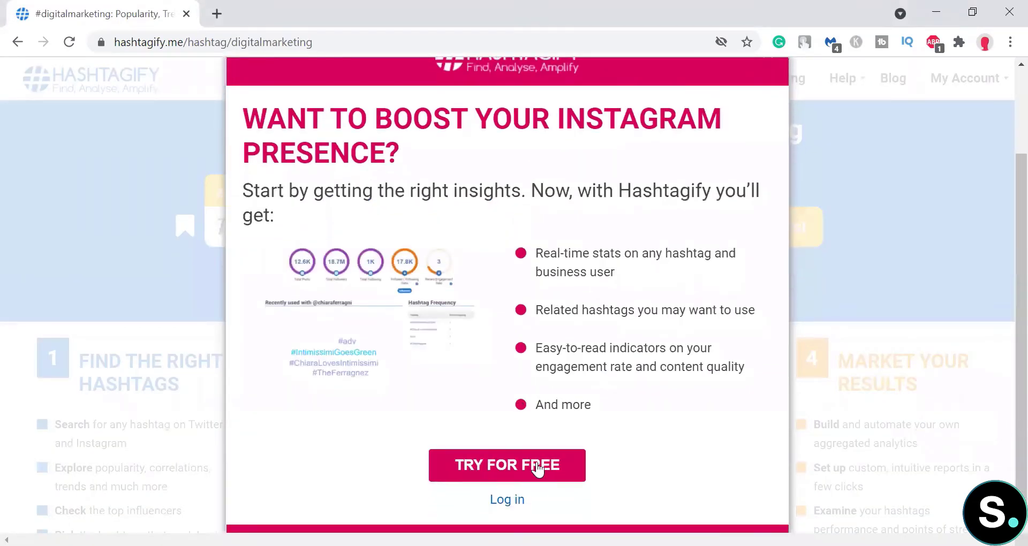
scroll(730, 124, up, 2)
Step: Dismiss the Instagram sign-up prompt and view the Twitter scores for #DigitalMarketing: 73.5 popularity, 56.7 recent
click(765, 158)
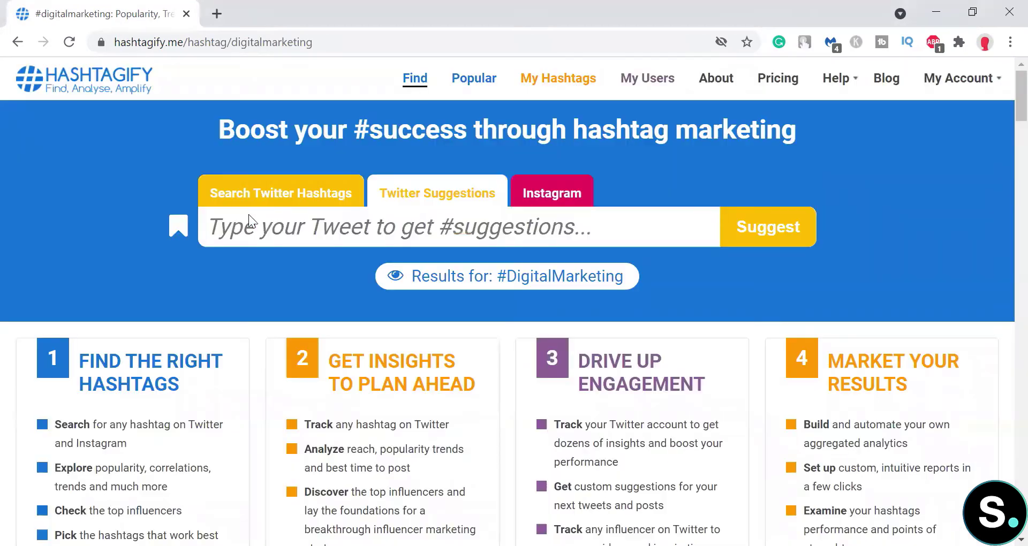
click(270, 194)
scroll(428, 317, down, 7)
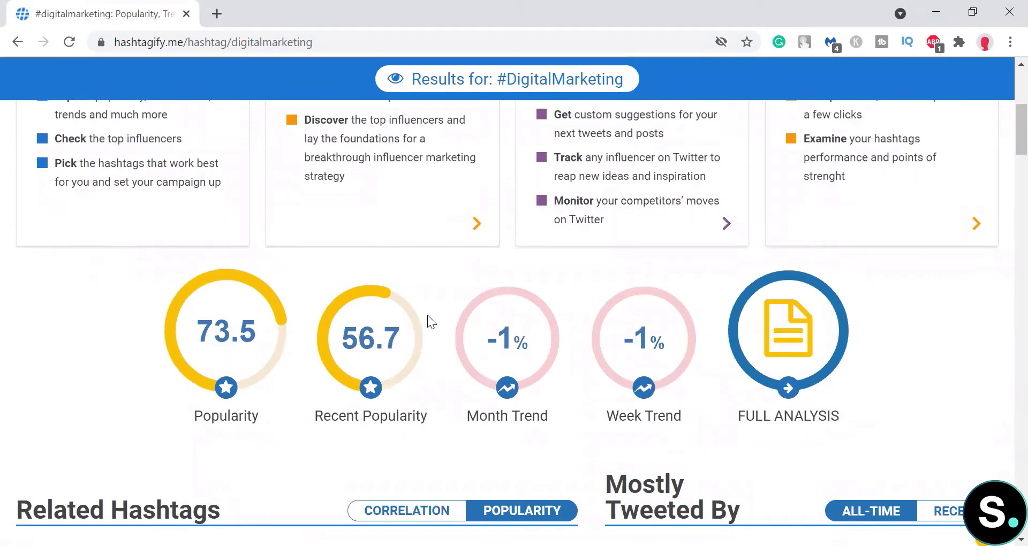
Step: Review related hashtags #socialmedia, #marketing, #business and their values, plus the Mostly Tweeted By accounts
scroll(428, 315, down, 1)
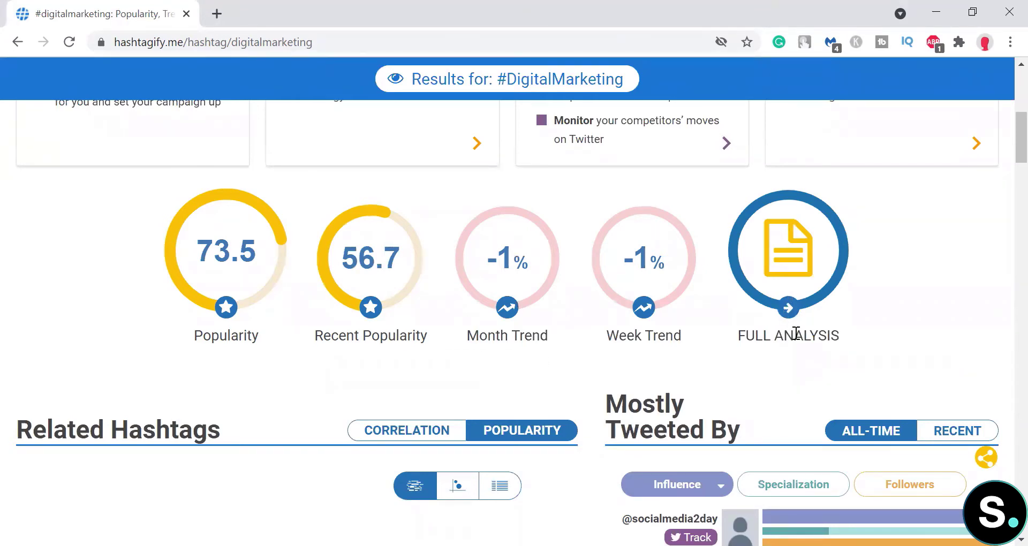
scroll(797, 333, down, 5)
scroll(797, 338, up, 4)
scroll(796, 332, down, 3)
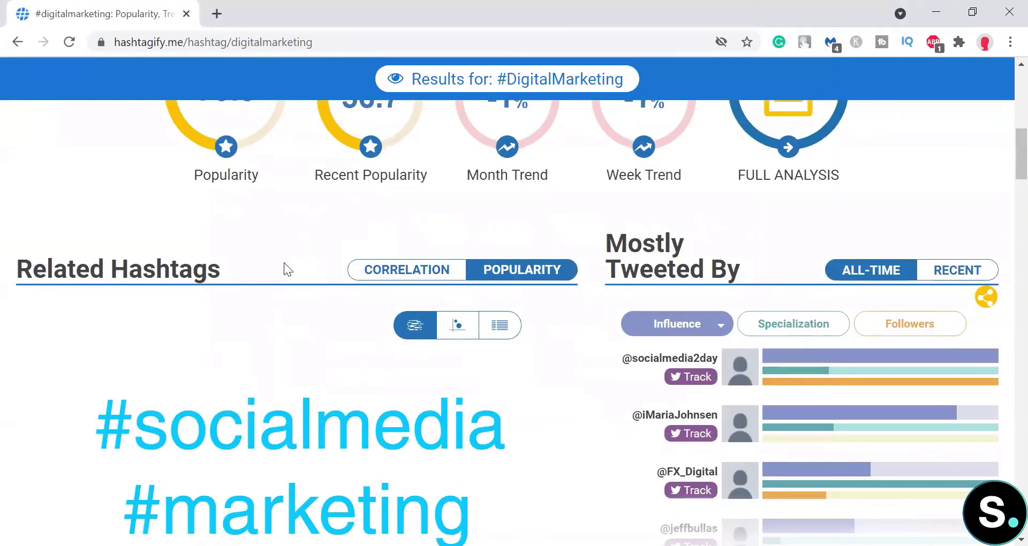
scroll(284, 262, down, 2)
scroll(284, 262, down, 1)
scroll(283, 262, up, 1)
scroll(241, 234, down, 3)
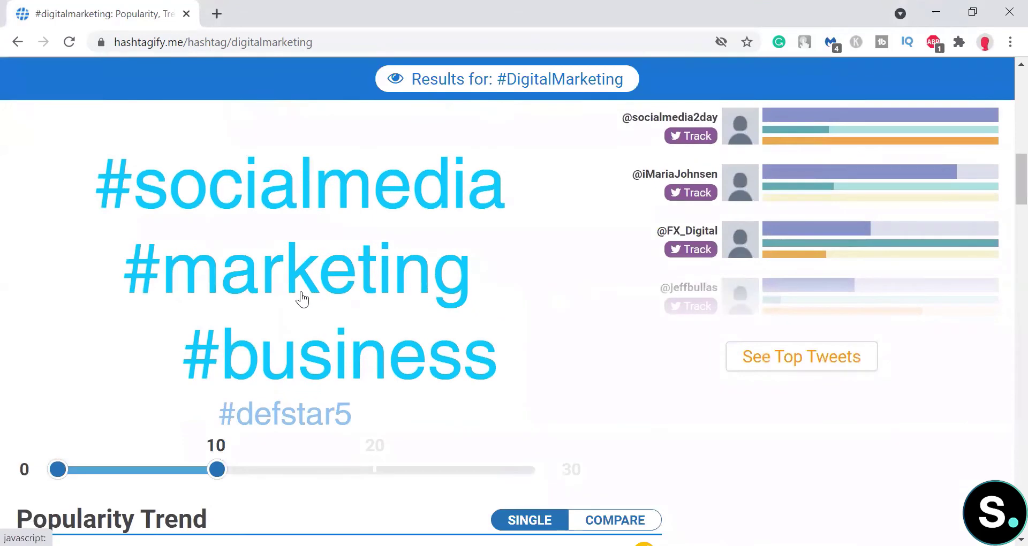
mouse_move(302, 298)
scroll(300, 299, up, 4)
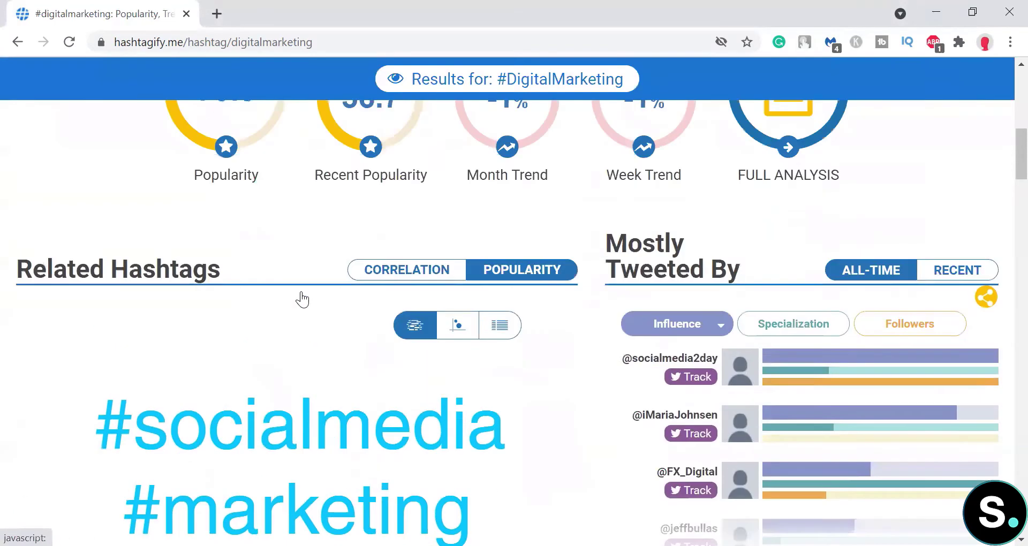
scroll(674, 289, down, 2)
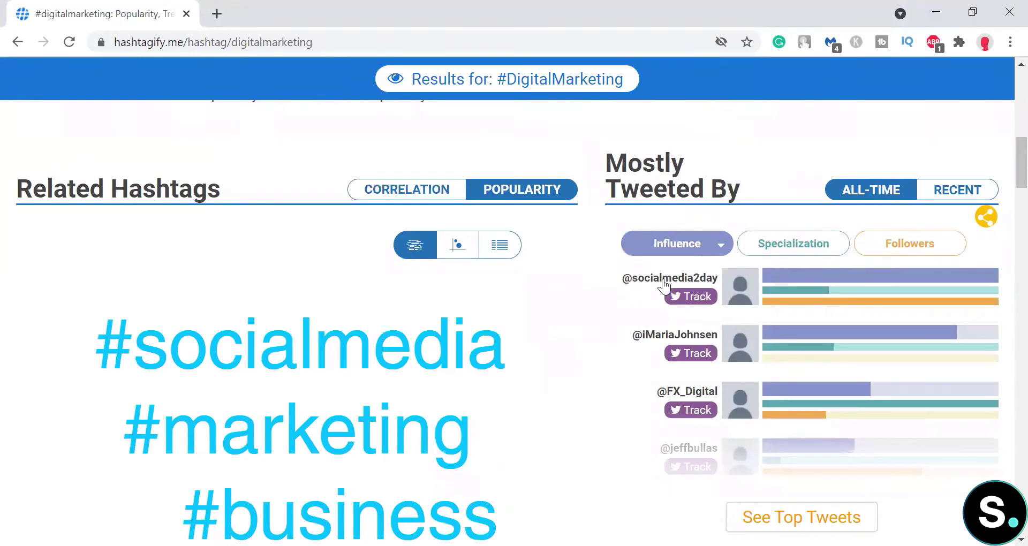
click(791, 248)
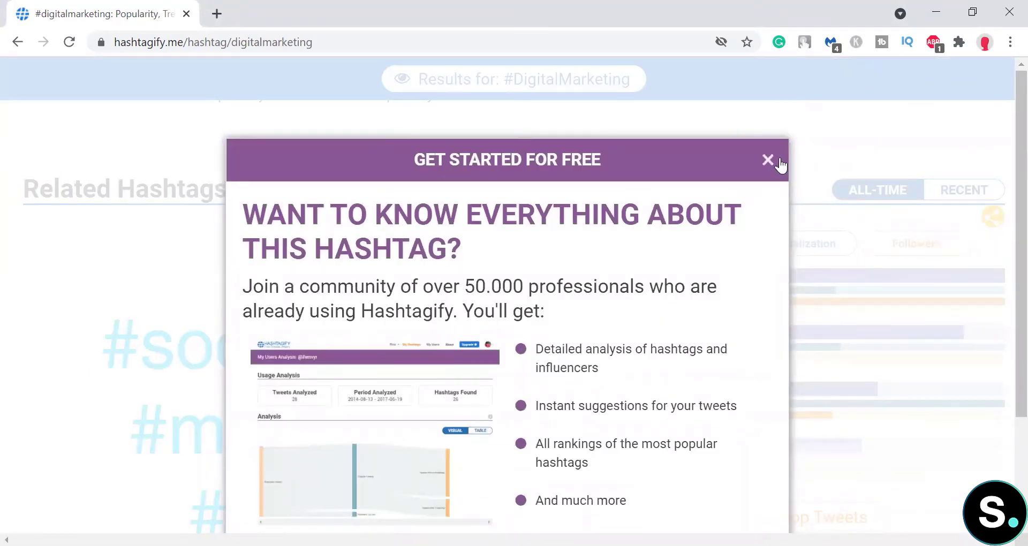
scroll(670, 265, down, 3)
scroll(680, 235, up, 3)
click(767, 161)
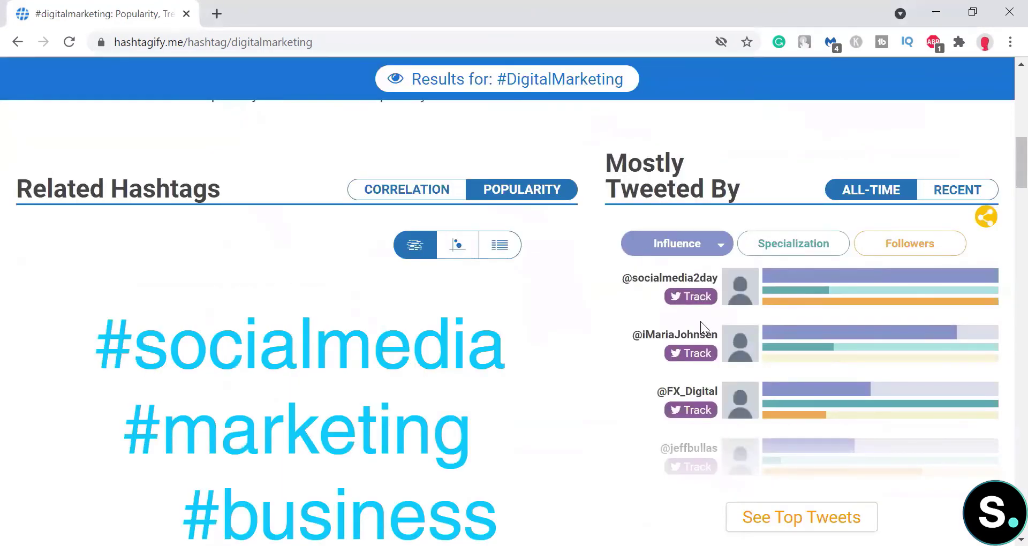
scroll(696, 321, down, 3)
scroll(696, 324, up, 3)
Step: Scroll through the 8-week Popularity Trend chart to the Top 6 Languages and Spelling Variants charts
scroll(694, 318, down, 5)
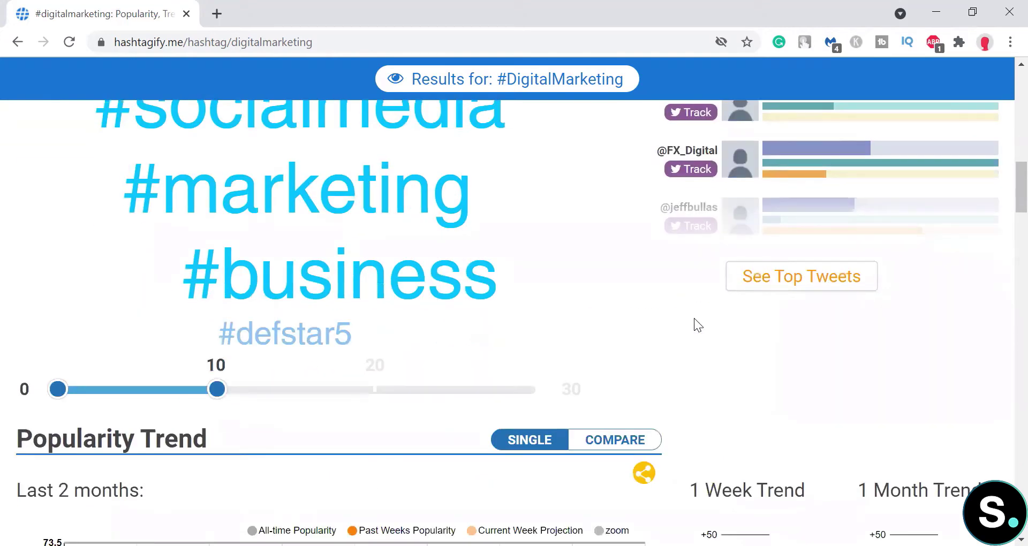
scroll(694, 318, down, 5)
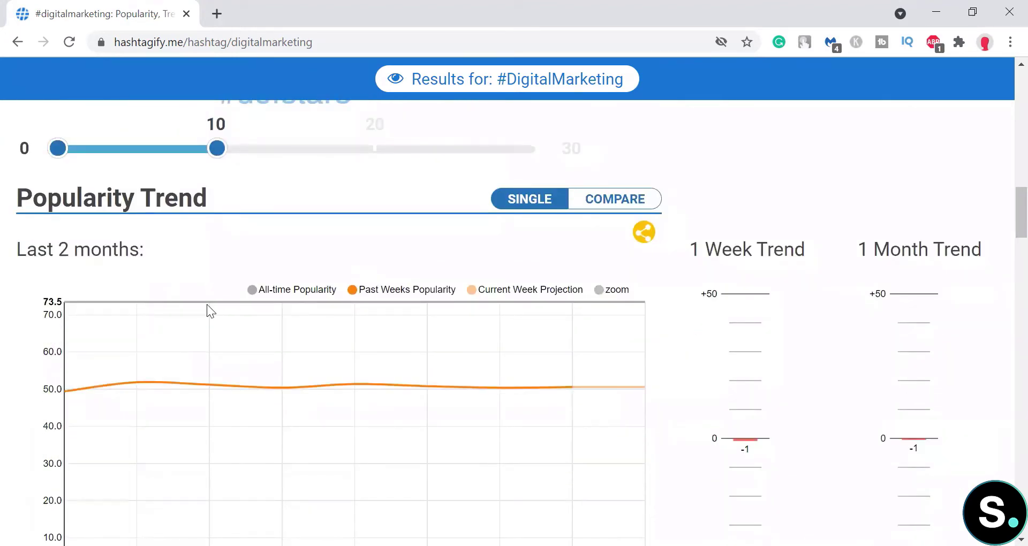
scroll(567, 292, down, 3)
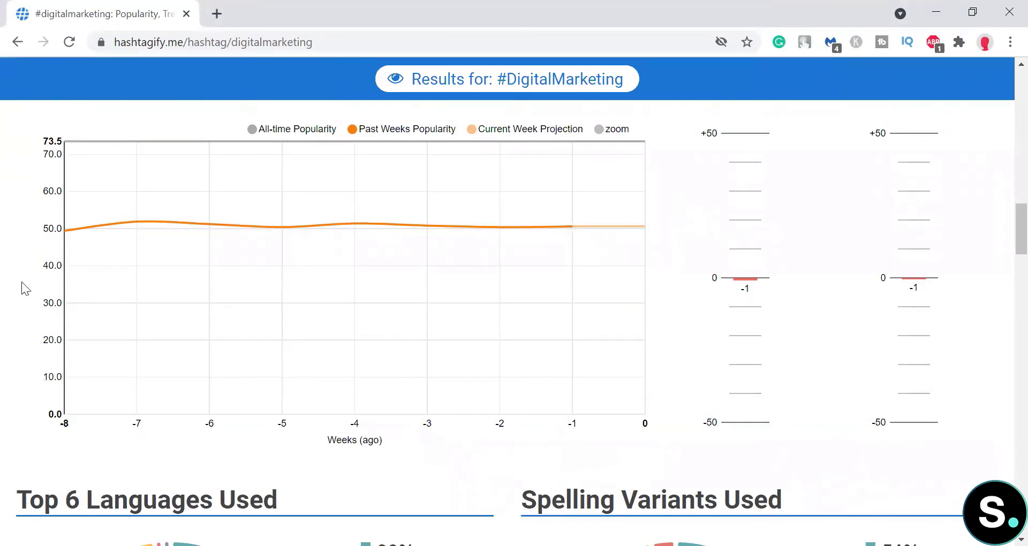
scroll(376, 289, down, 6)
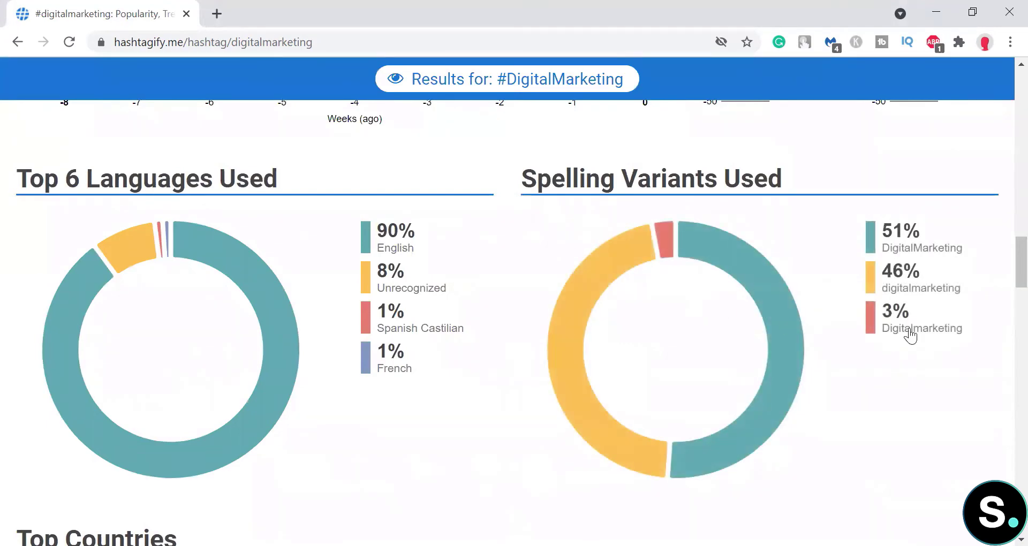
Step: Scroll past the recent #digitalmarketing tweets back to the Last 2 months Popularity Trend chart
scroll(672, 314, up, 10)
scroll(673, 314, up, 5)
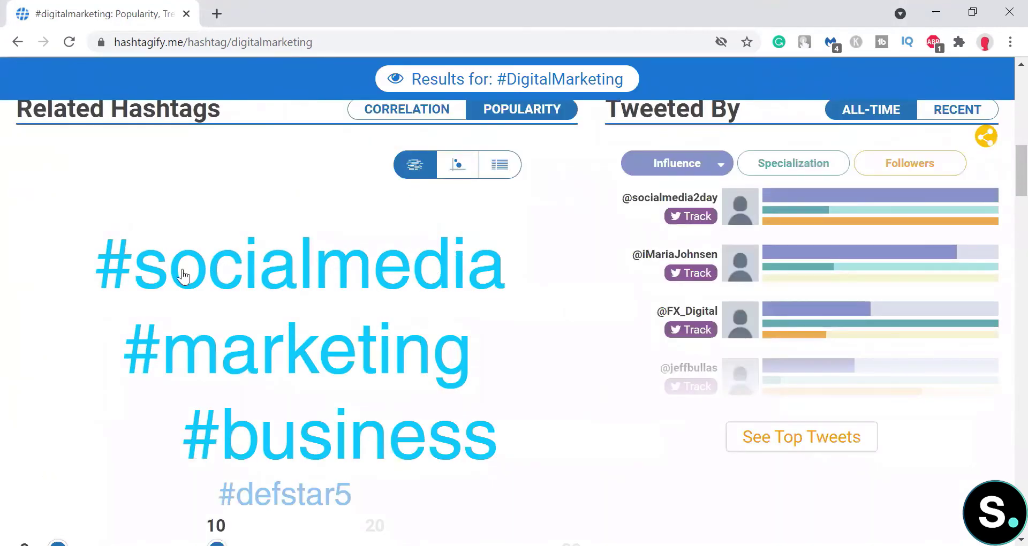
mouse_move(356, 357)
scroll(355, 357, down, 20)
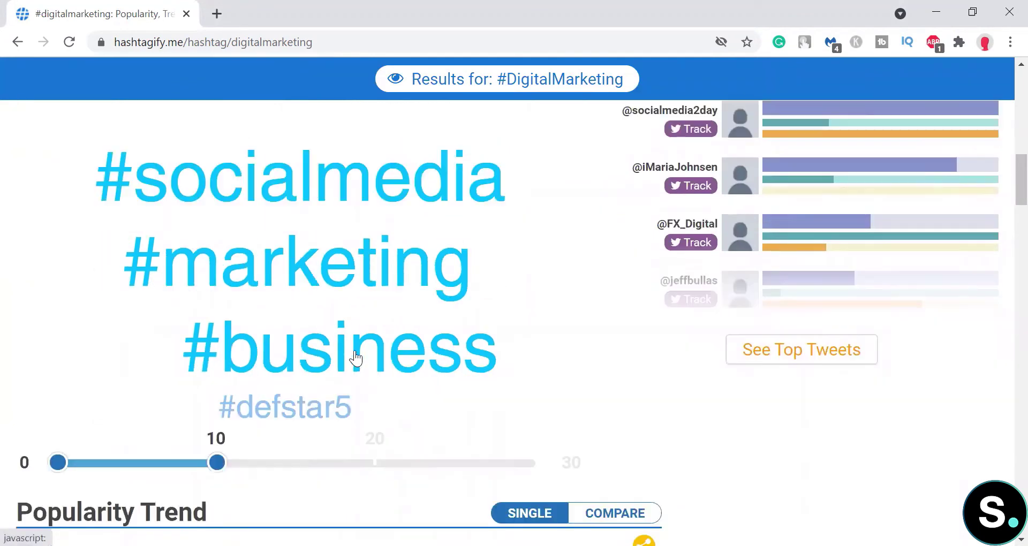
scroll(356, 359, up, 3)
scroll(354, 349, down, 3)
scroll(745, 330, down, 4)
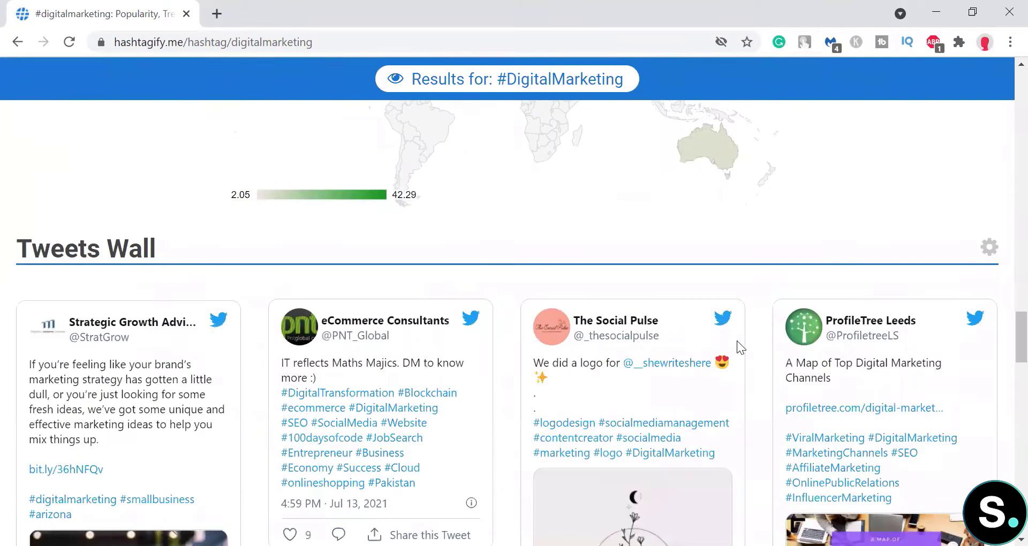
scroll(737, 341, down, 2)
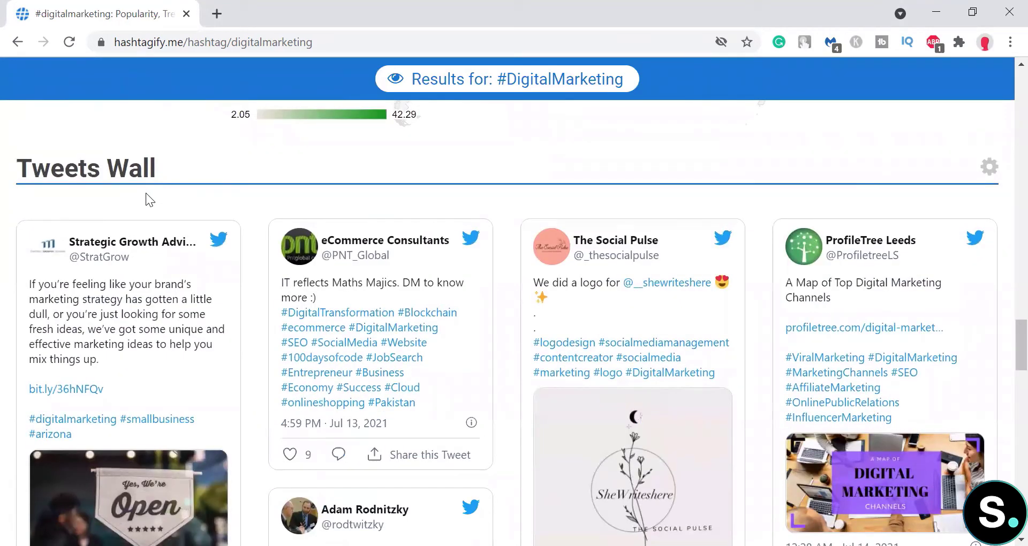
scroll(145, 194, down, 2)
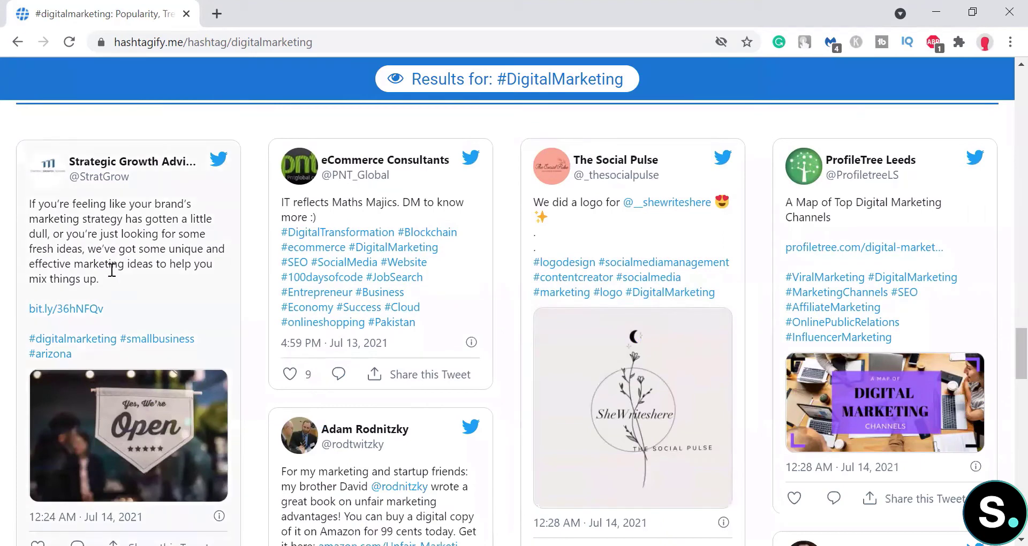
scroll(109, 270, down, 2)
scroll(61, 265, up, 2)
scroll(801, 262, down, 6)
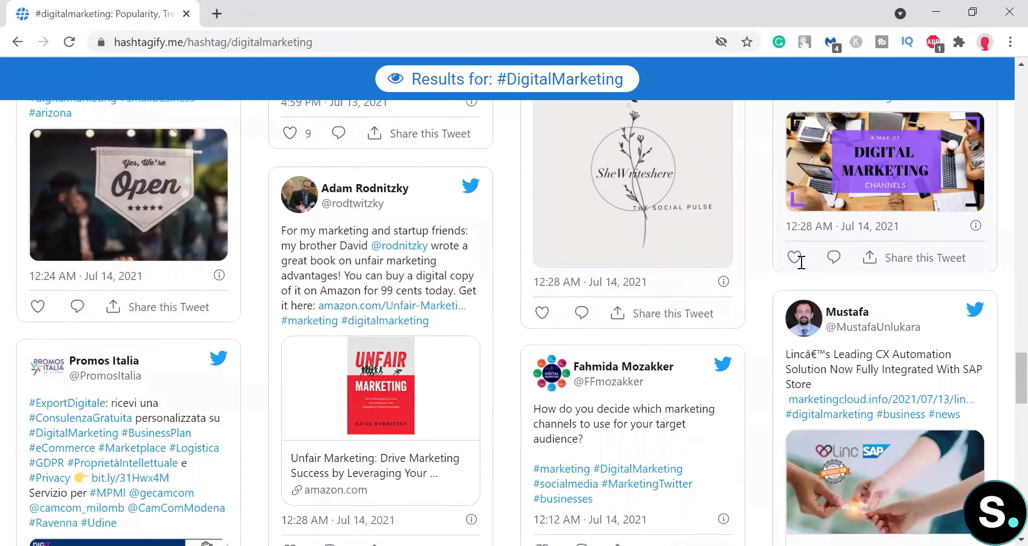
scroll(801, 263, down, 2)
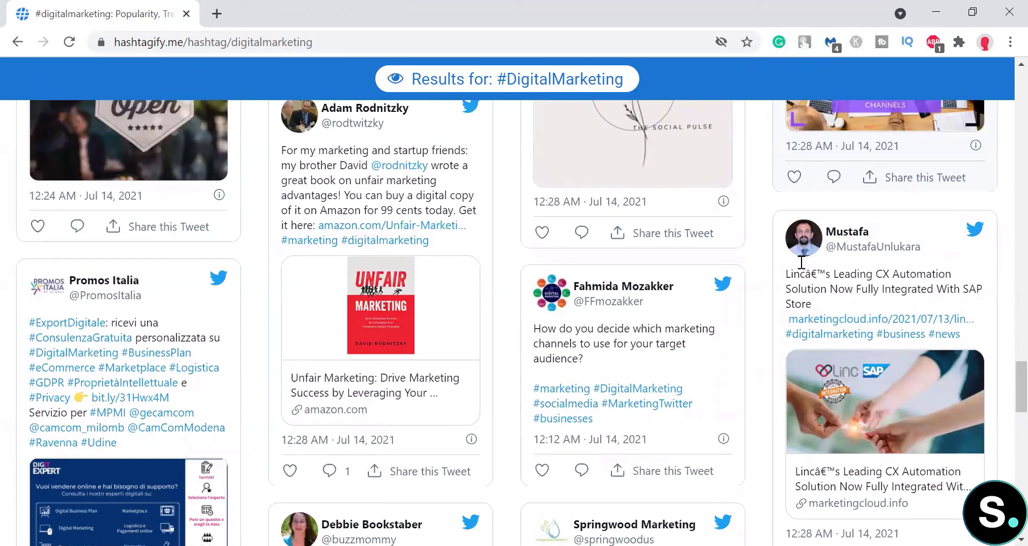
scroll(362, 340, down, 6)
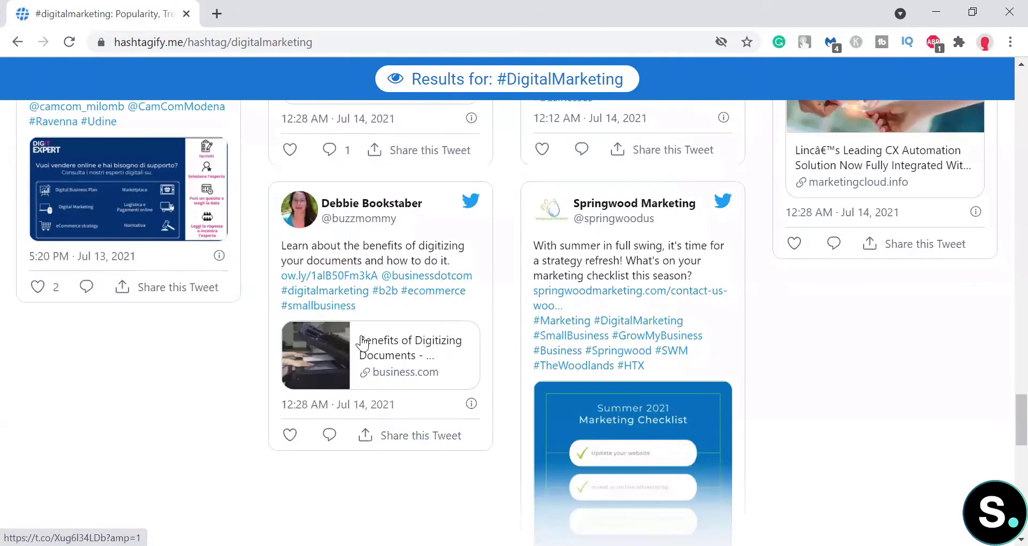
scroll(362, 341, down, 3)
scroll(840, 211, up, 20)
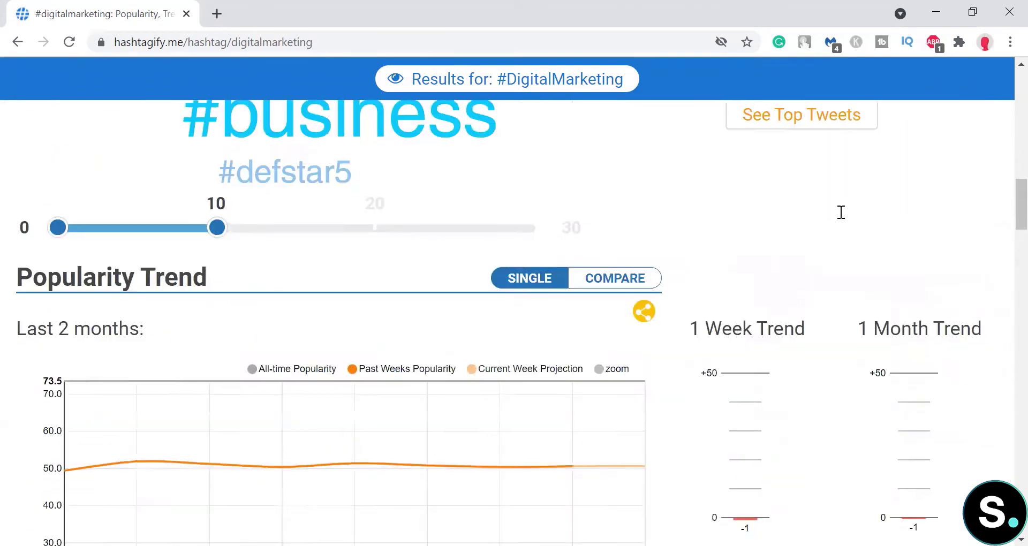
scroll(841, 213, up, 12)
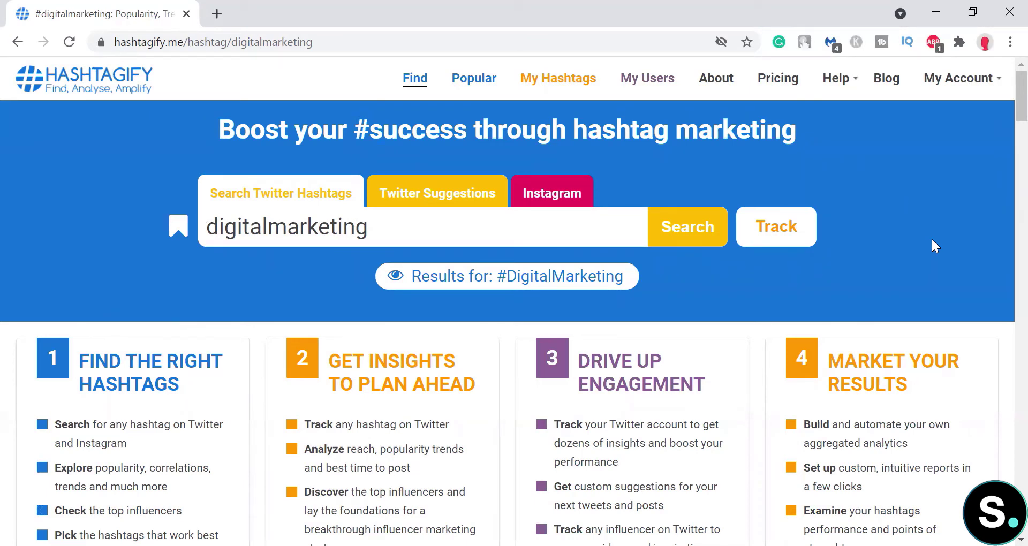
Step: Browse the Pricing page's subscription plan cards and add-on tracker packages
click(761, 79)
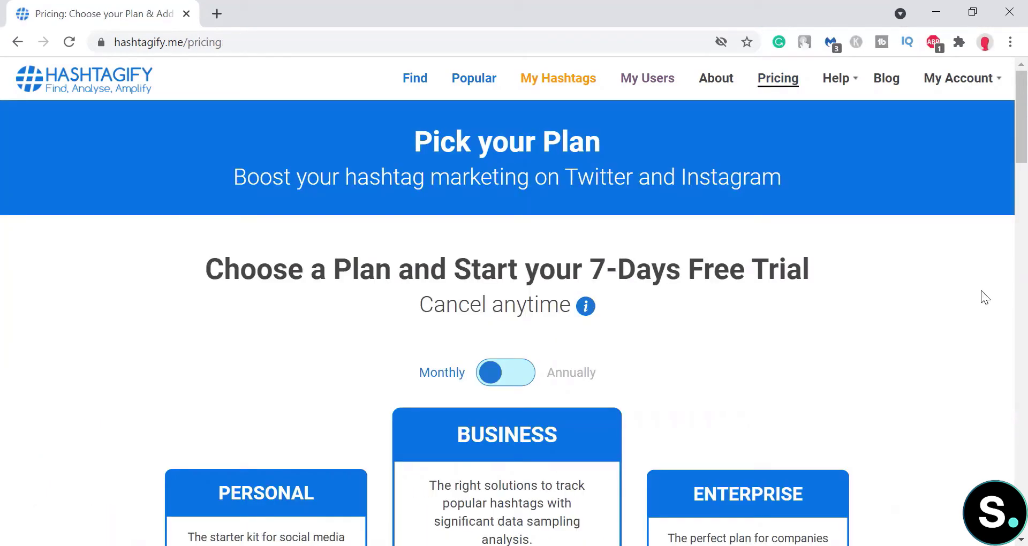
scroll(982, 291, down, 6)
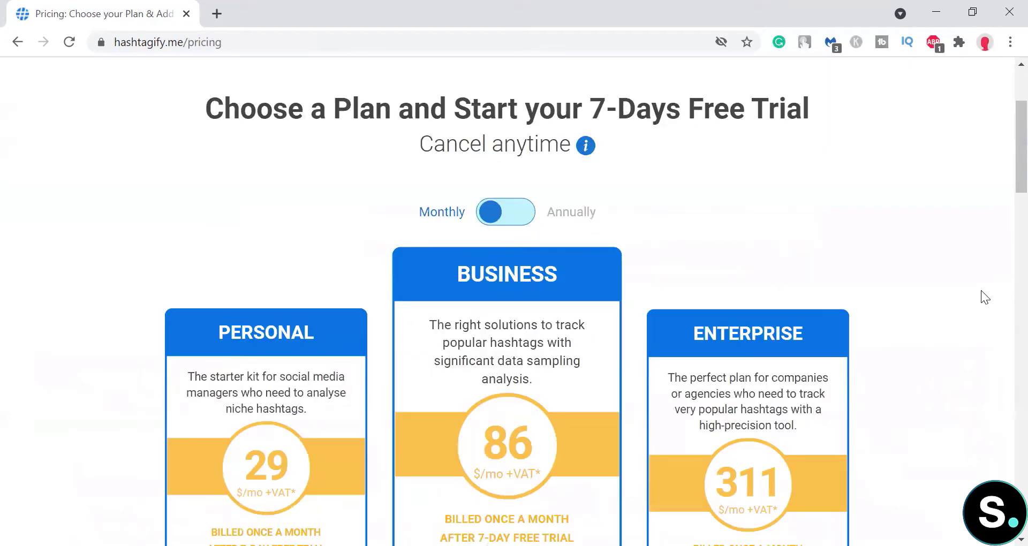
scroll(981, 291, down, 15)
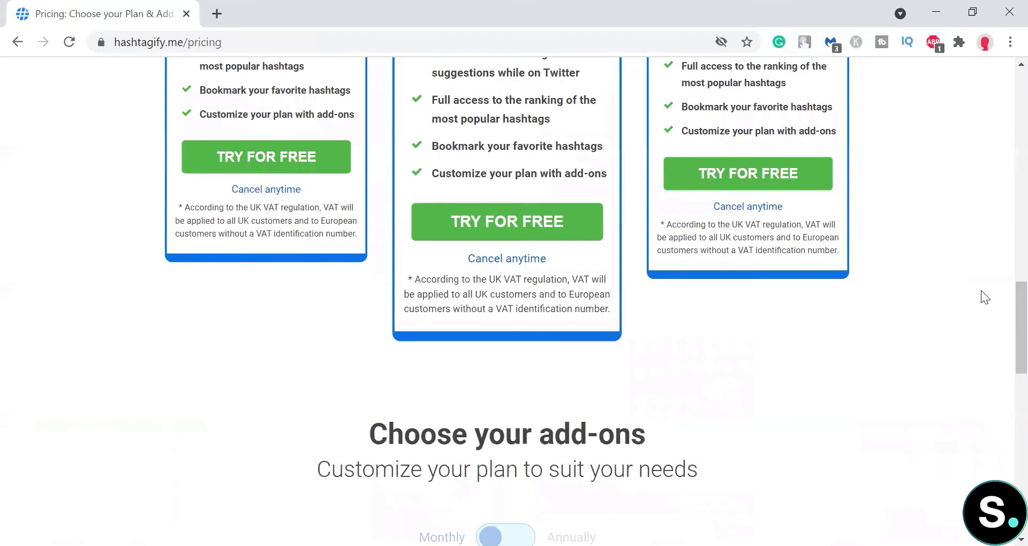
scroll(981, 291, down, 9)
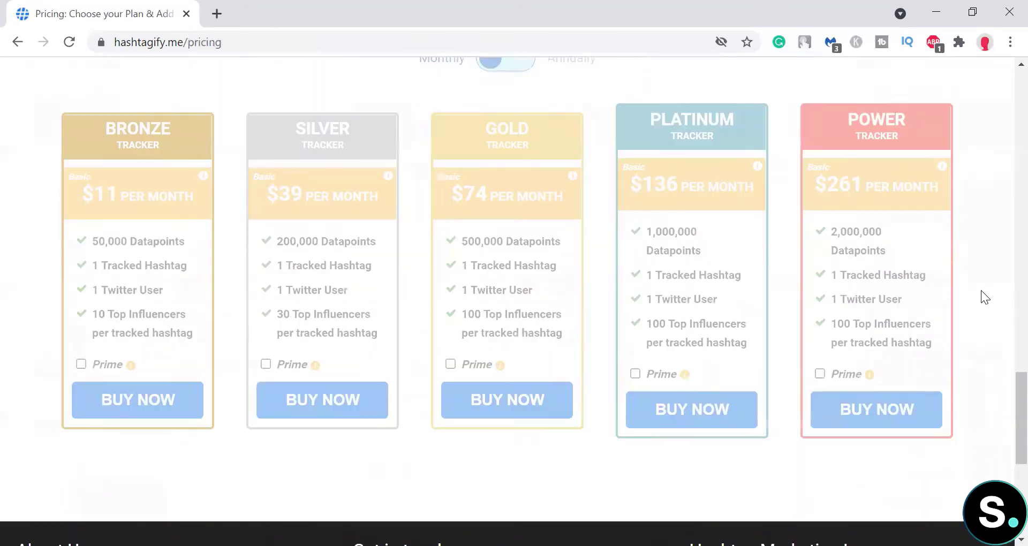
scroll(981, 290, down, 3)
drag(1021, 471, 960, 127)
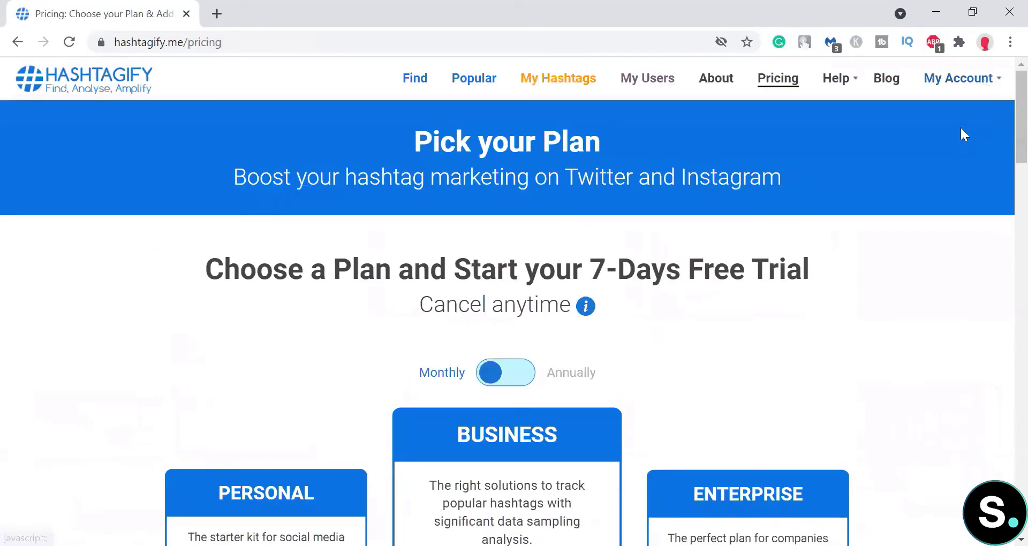
scroll(890, 262, down, 6)
scroll(890, 263, up, 6)
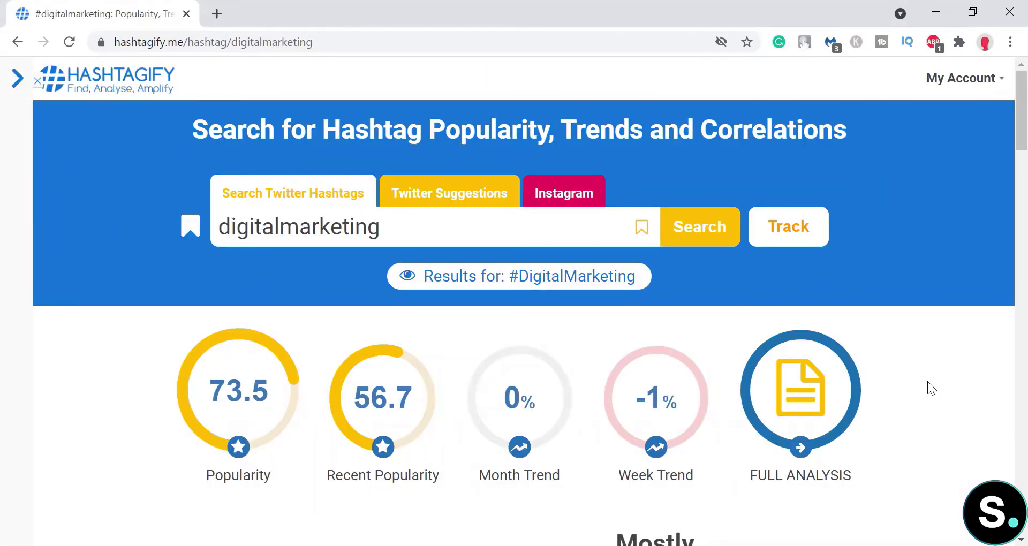
Step: Rank the related hashtags by popularity, then switch back to correlation
scroll(927, 382, down, 3)
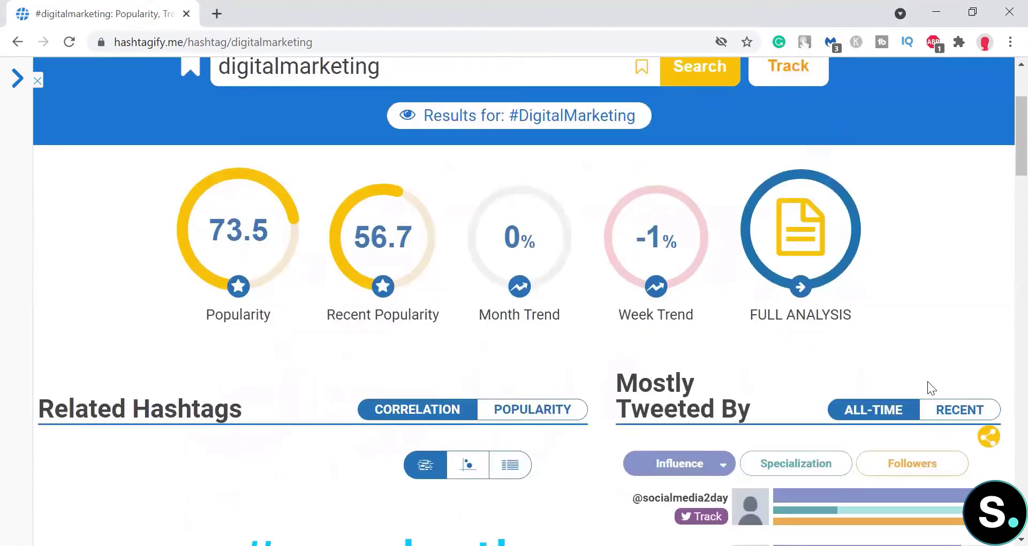
scroll(928, 381, down, 3)
scroll(761, 358, up, 6)
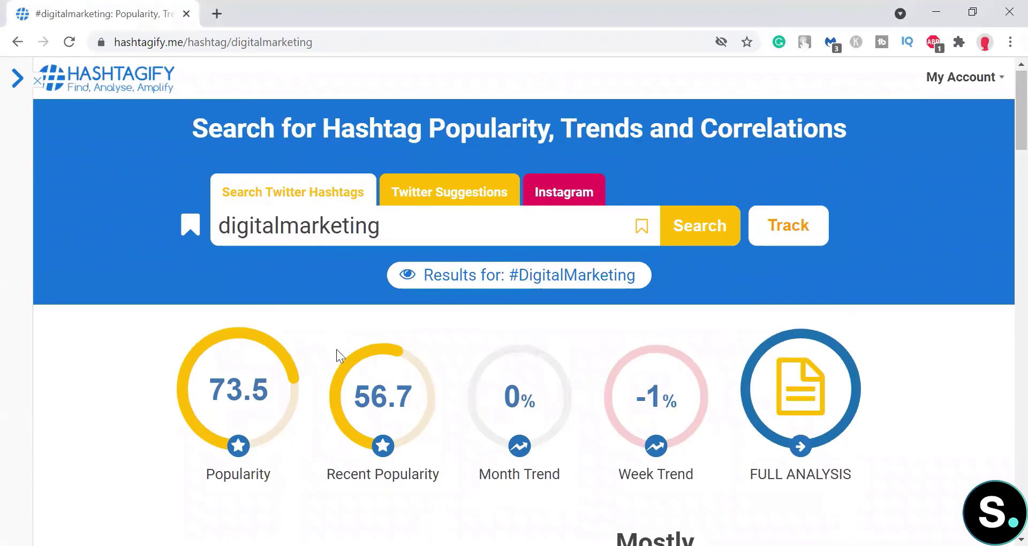
scroll(336, 349, down, 6)
scroll(336, 350, down, 2)
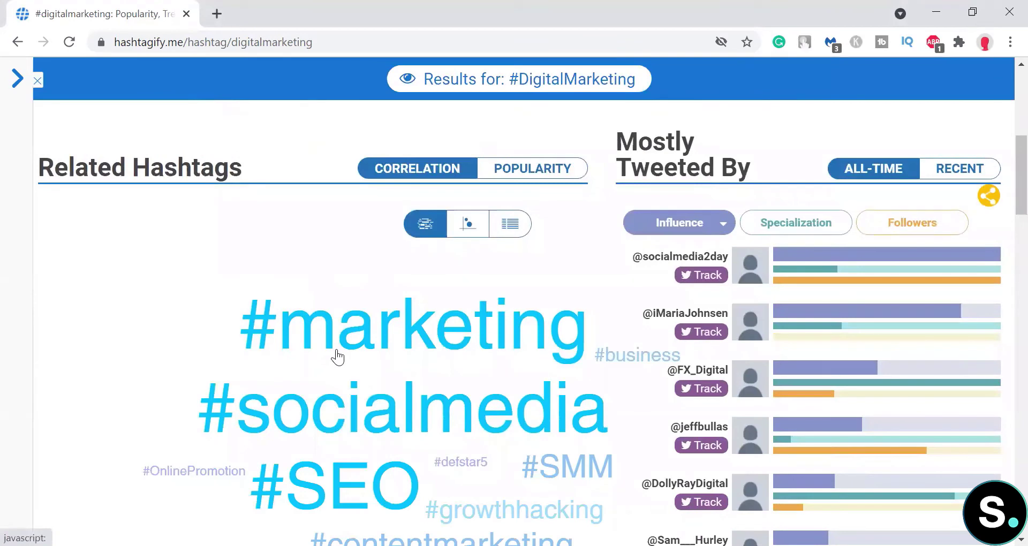
click(537, 171)
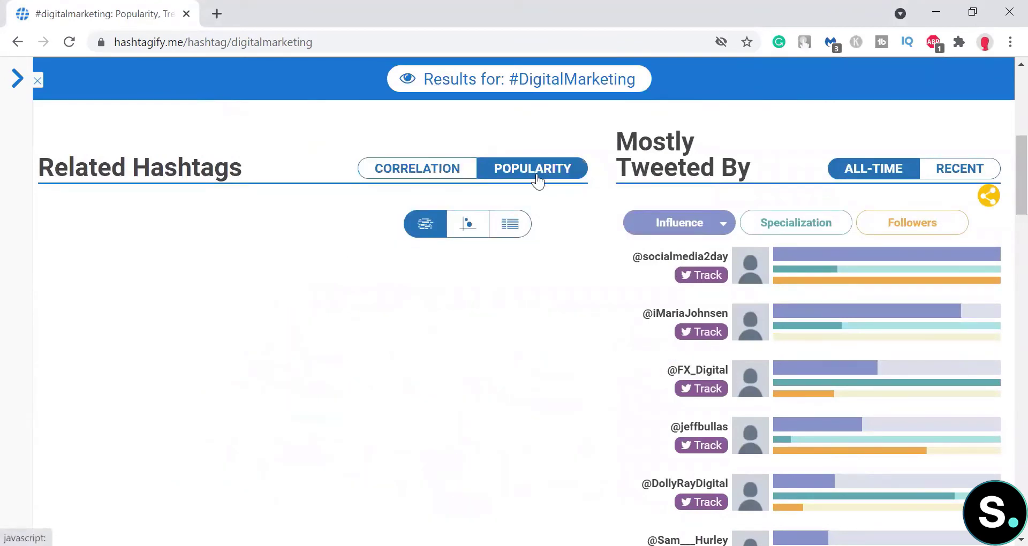
scroll(251, 231, down, 3)
scroll(250, 238, up, 4)
click(380, 248)
Step: Raise the related-hashtag cloud to 20, then 30 hashtags, revealing #SEO, #SMM and #contentmarketing
scroll(381, 248, down, 3)
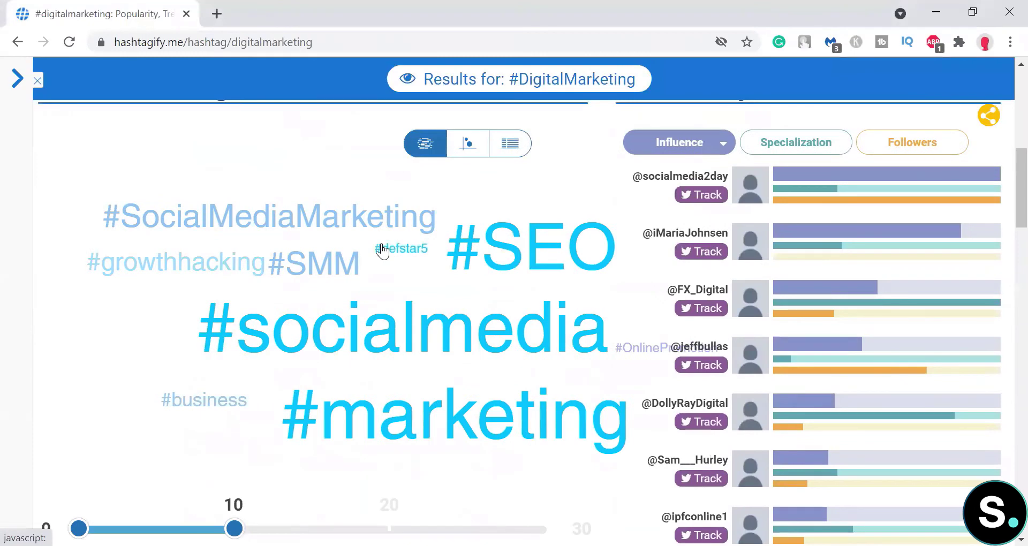
scroll(351, 348, down, 2)
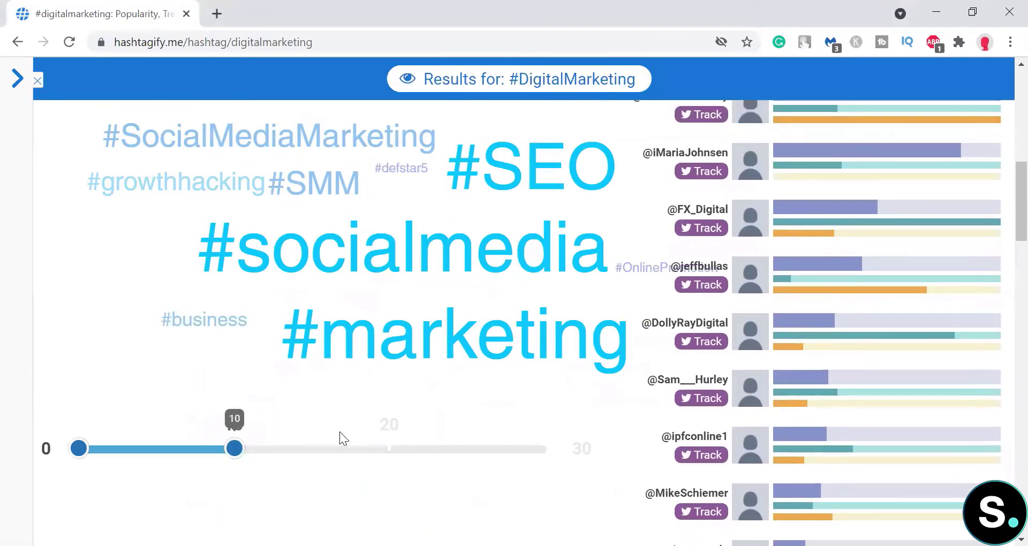
click(378, 434)
scroll(385, 420, up, 3)
scroll(393, 395, down, 3)
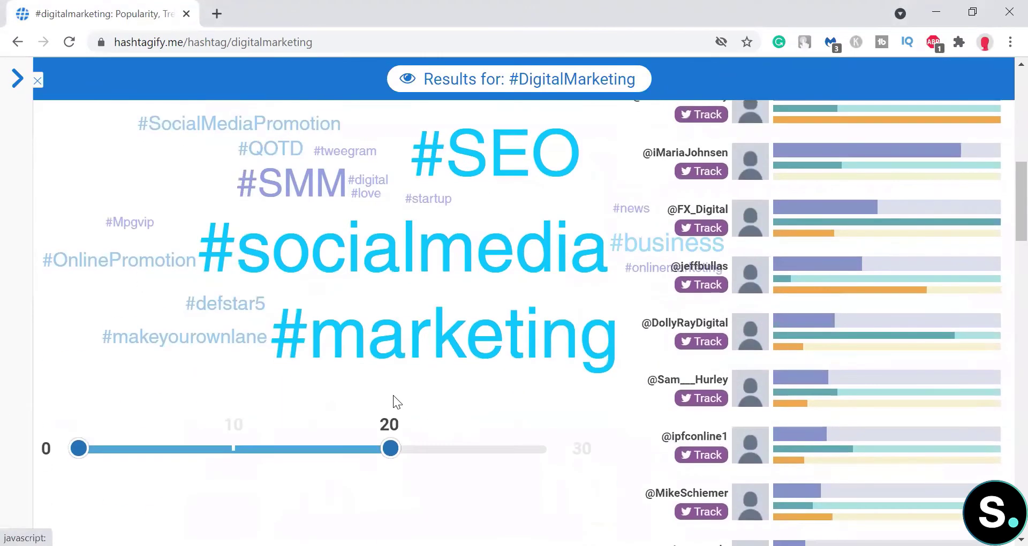
scroll(393, 396, up, 2)
scroll(386, 402, down, 3)
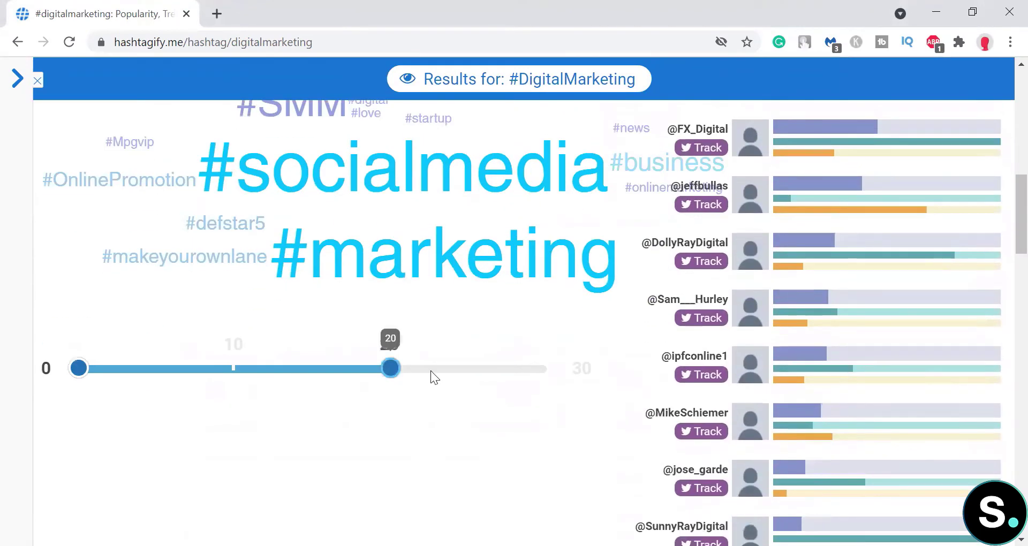
click(541, 370)
scroll(541, 372, up, 6)
scroll(542, 377, down, 5)
scroll(542, 377, up, 5)
scroll(542, 378, down, 6)
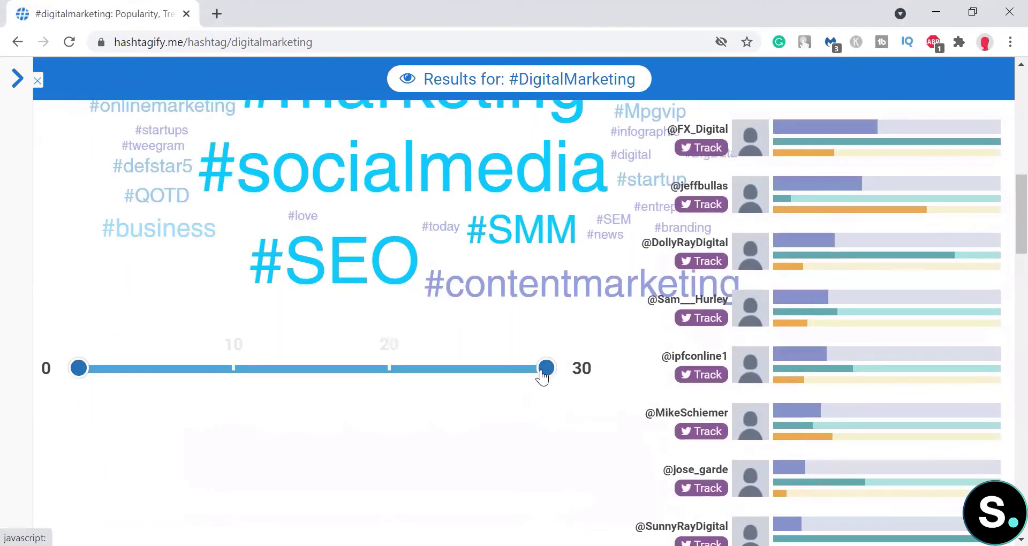
scroll(542, 375, down, 6)
Step: Switch the related hashtags to the Basic Bubbles view linking SEO, socialmedia, contentmarketing and growthhacking
scroll(541, 375, up, 12)
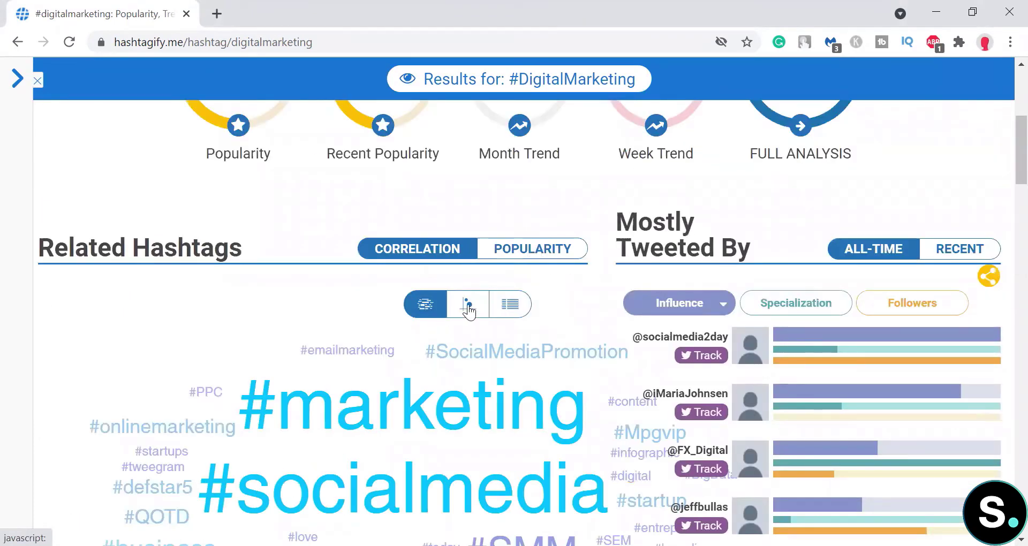
click(468, 306)
scroll(487, 303, down, 5)
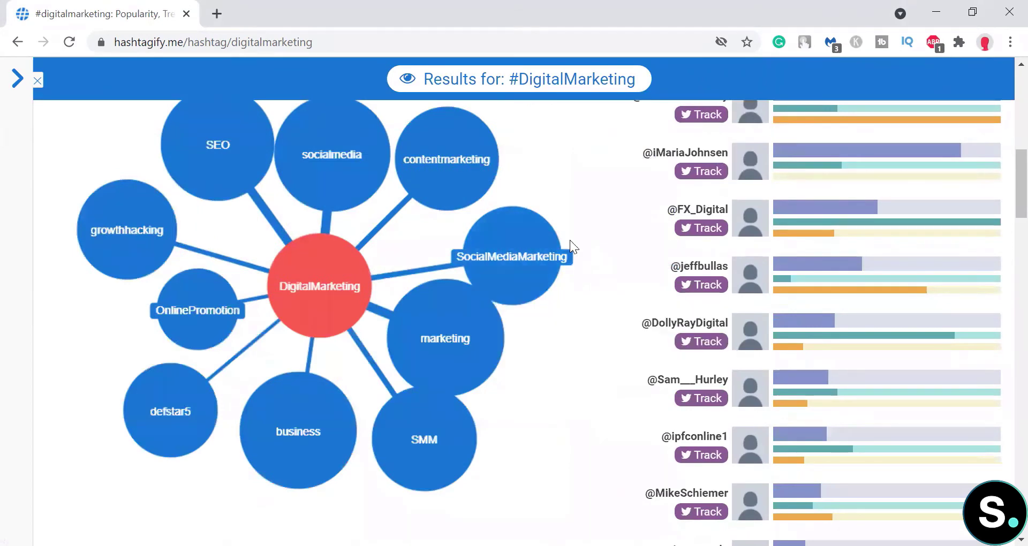
scroll(570, 240, up, 3)
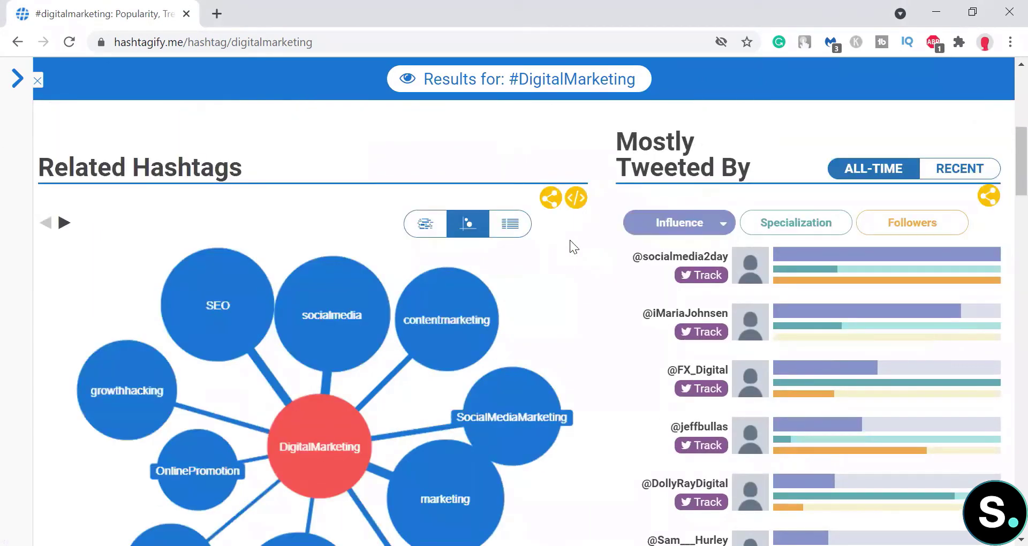
scroll(570, 240, down, 2)
scroll(570, 240, up, 2)
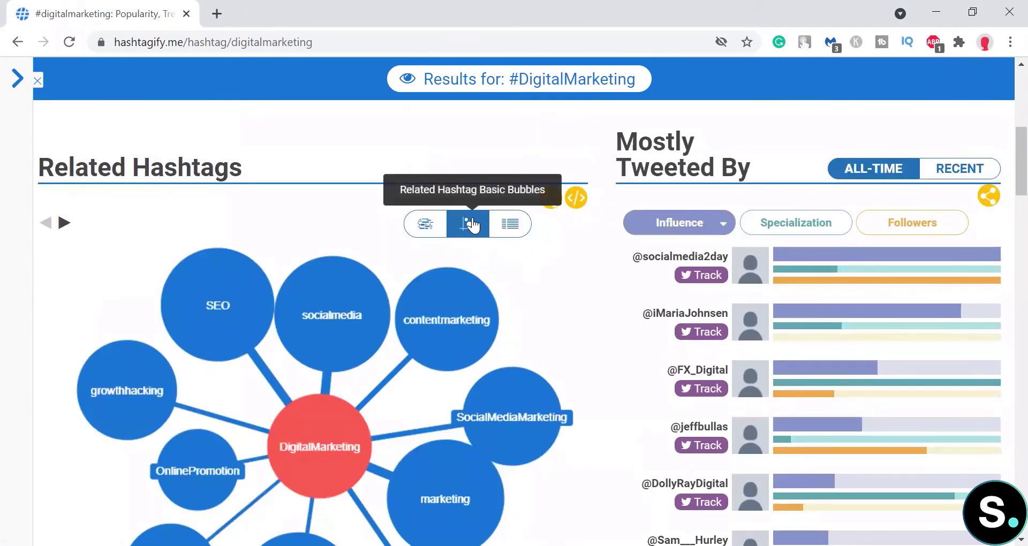
click(506, 227)
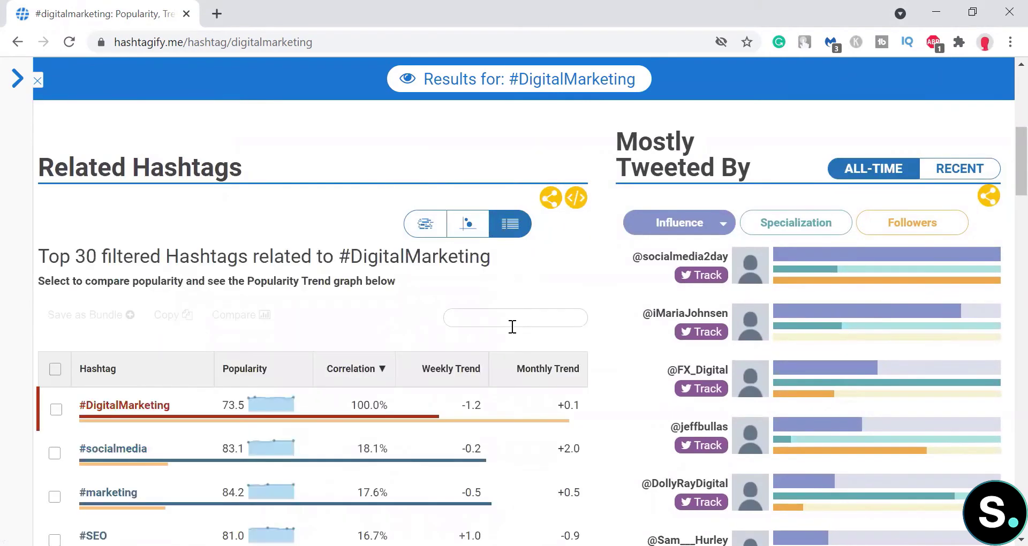
scroll(511, 330, down, 1)
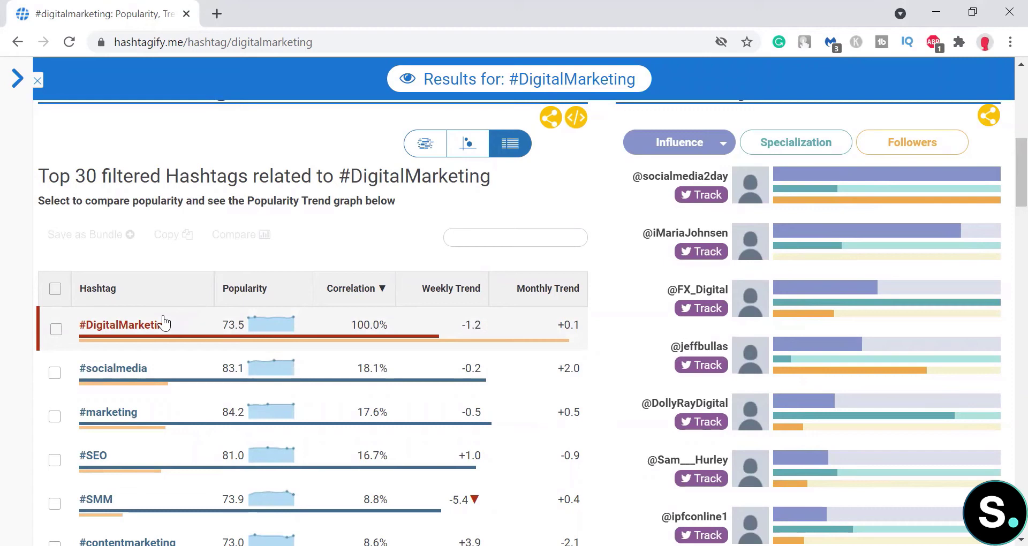
scroll(163, 323, down, 1)
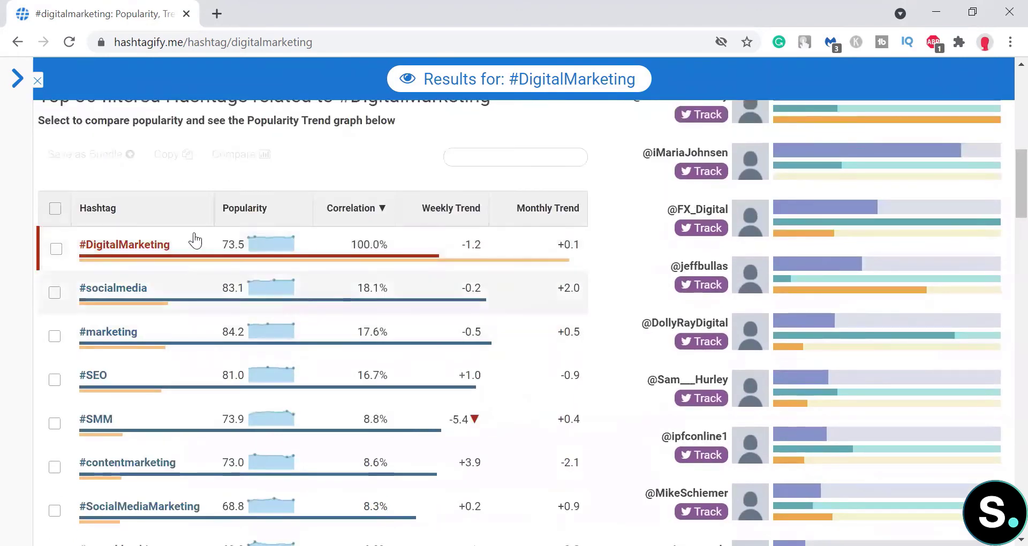
mouse_move(271, 248)
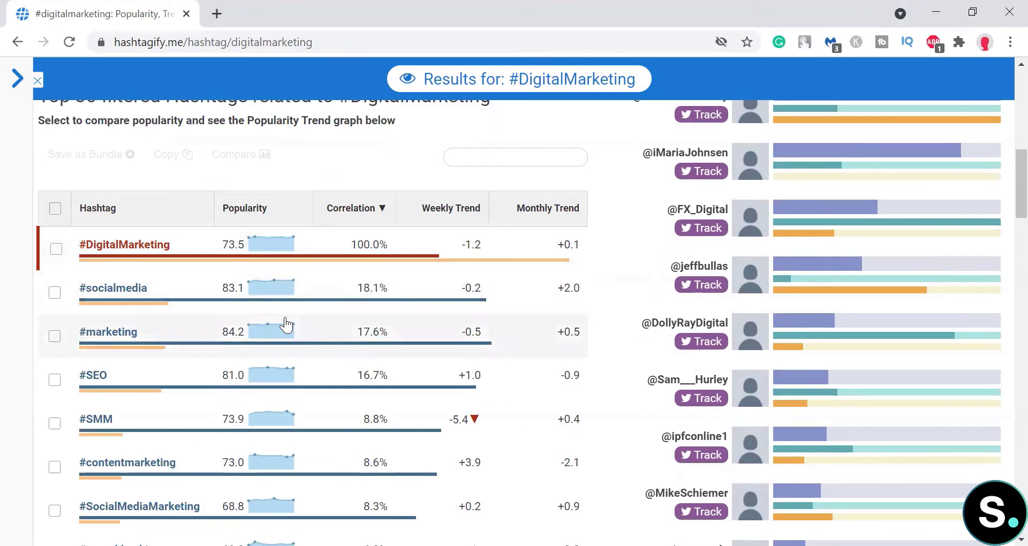
scroll(287, 324, down, 12)
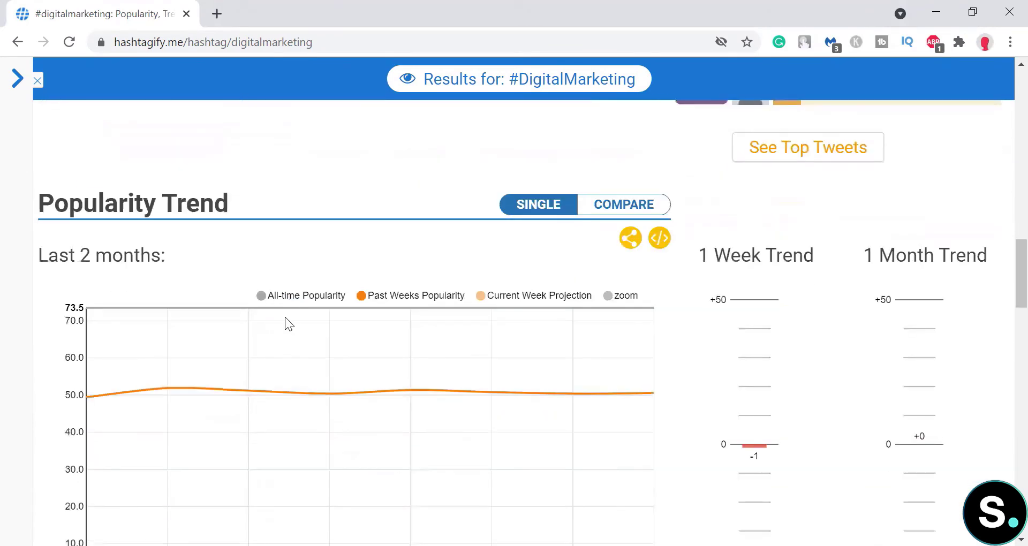
scroll(284, 318, up, 13)
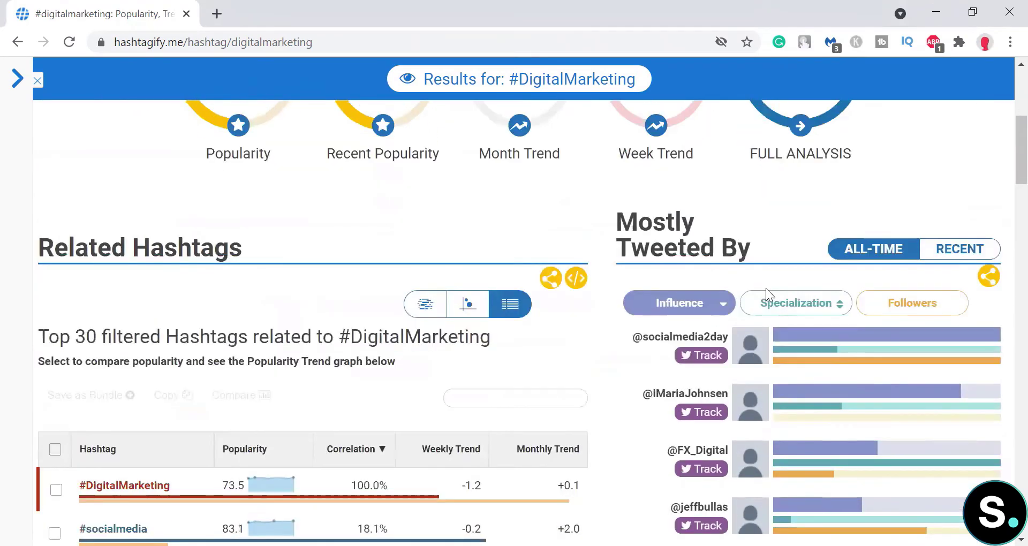
Step: Sort Mostly Tweeted By by Specialization, Influence, Specialization again, and finally Followers
click(791, 301)
scroll(788, 300, down, 3)
scroll(737, 273, up, 3)
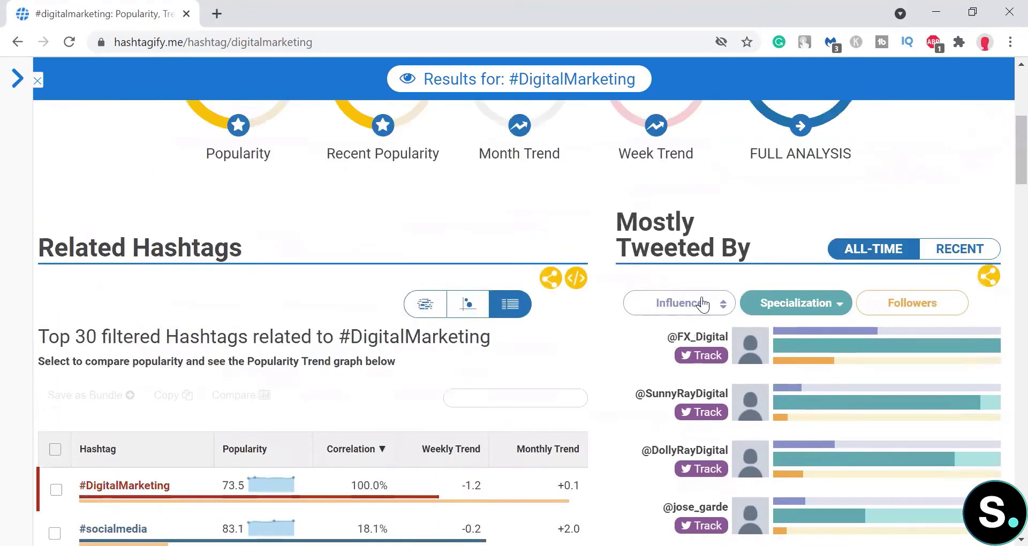
click(675, 309)
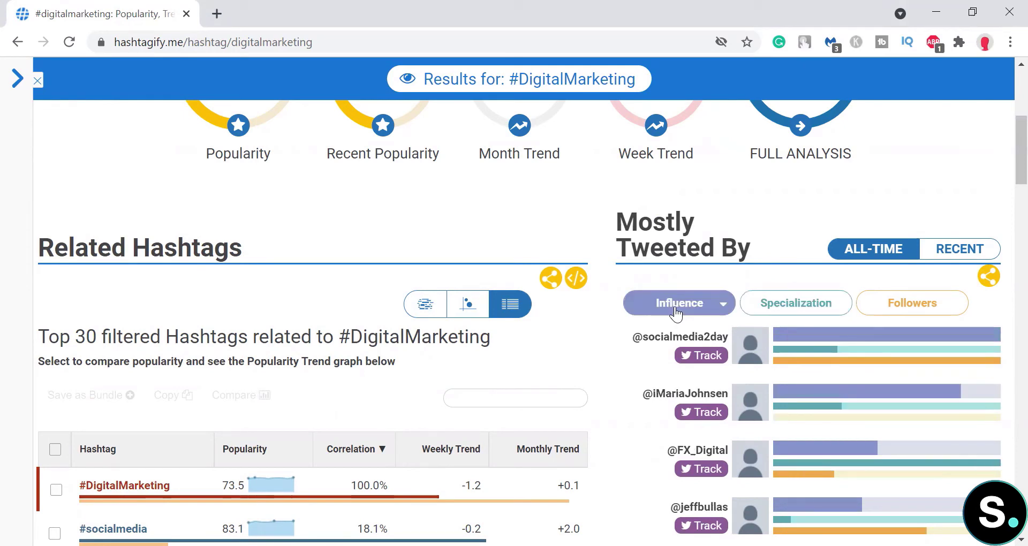
click(790, 309)
click(902, 313)
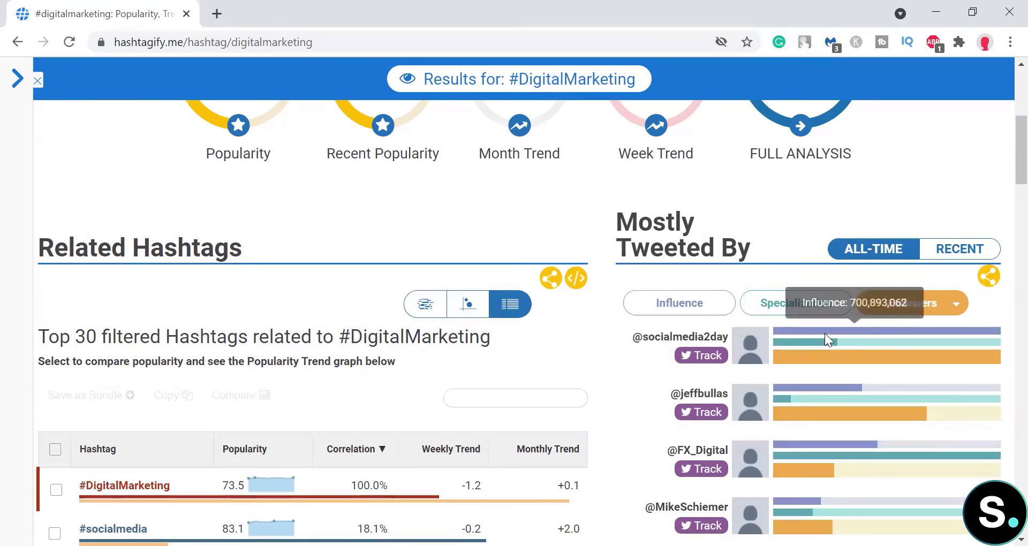
scroll(730, 322, down, 7)
scroll(729, 323, down, 10)
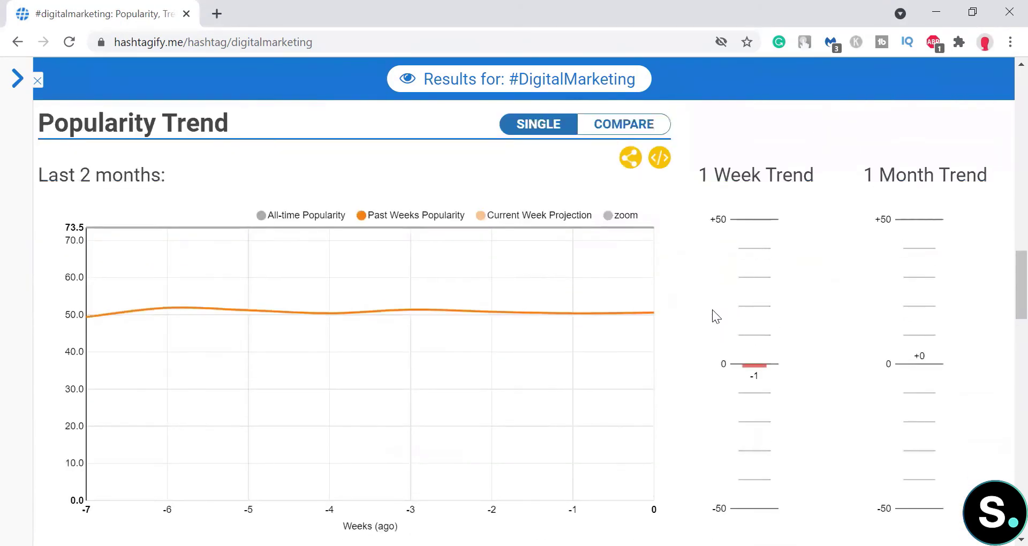
Step: Turn on COMPARE to chart the related hashtags' 2-month popularity and review the Comparison Controls
click(593, 128)
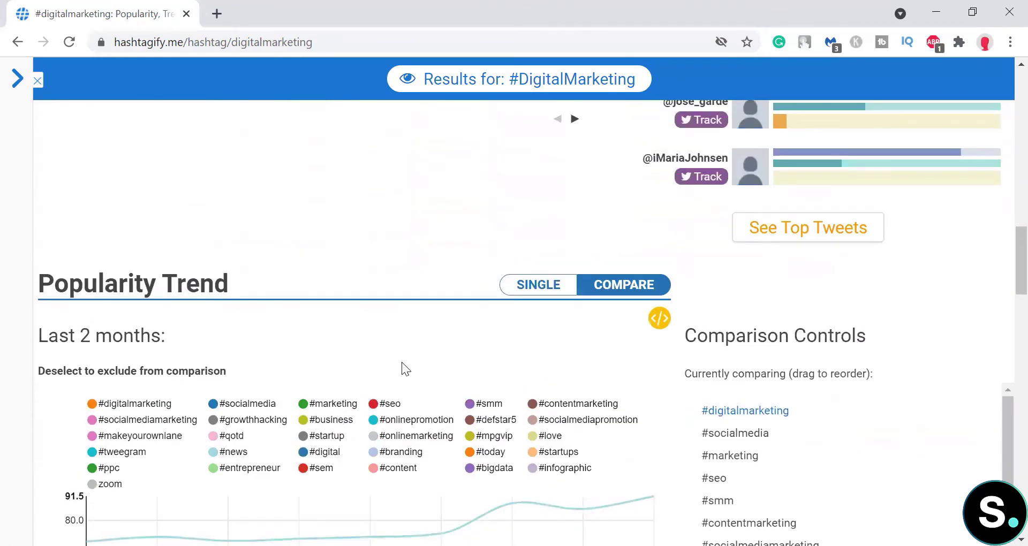
scroll(232, 311, down, 2)
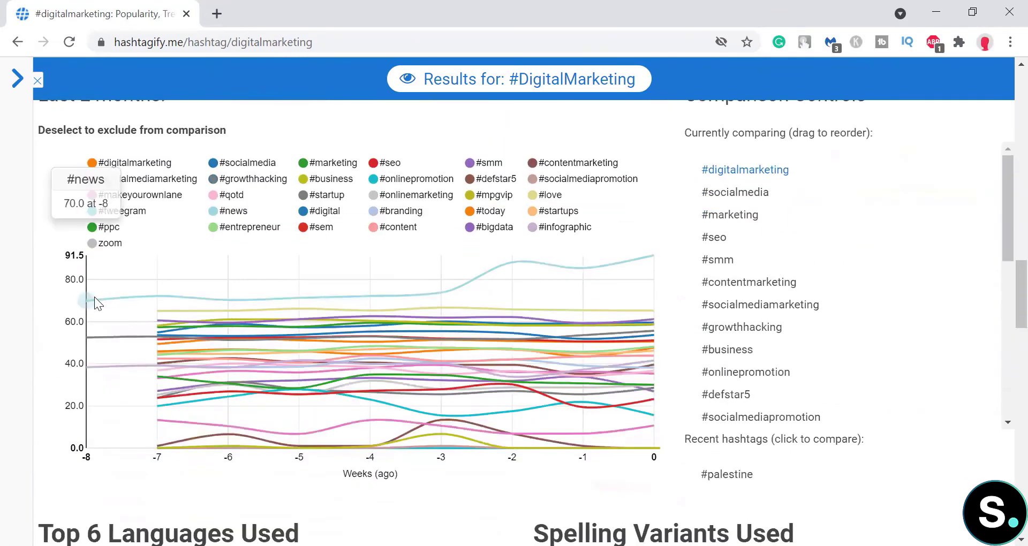
scroll(94, 299, up, 3)
scroll(166, 323, down, 6)
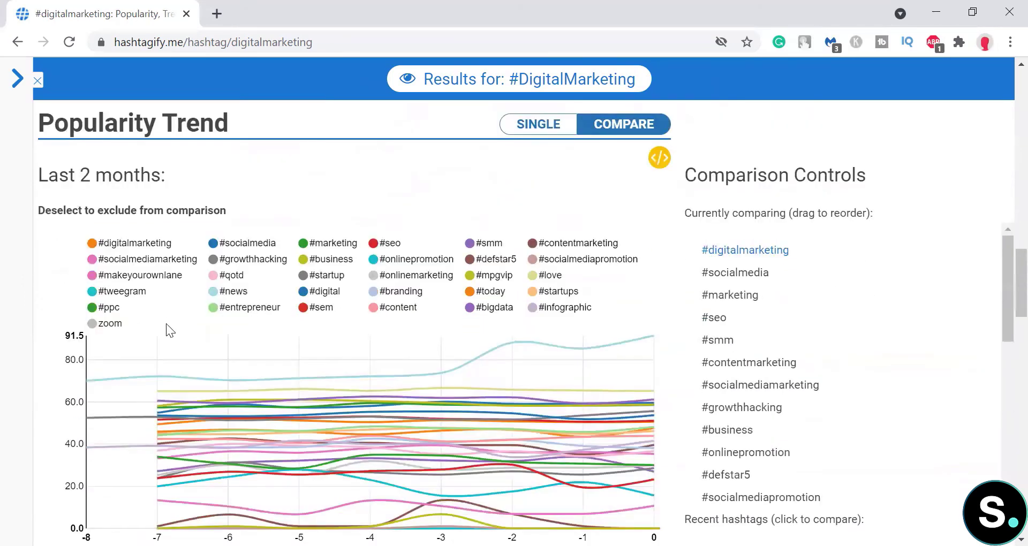
scroll(111, 347, up, 3)
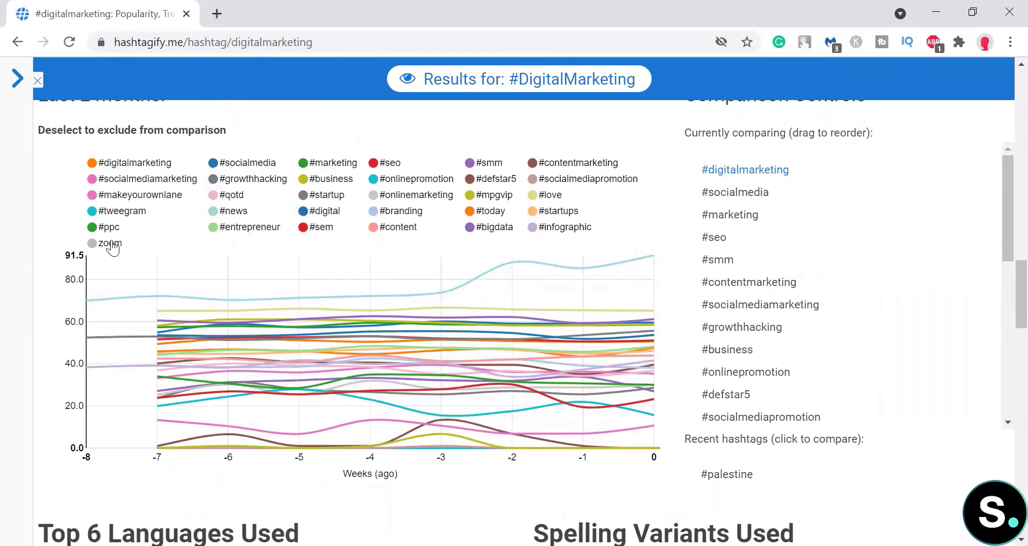
scroll(316, 236, up, 2)
scroll(549, 337, up, 2)
scroll(524, 328, down, 4)
scroll(523, 322, up, 3)
scroll(515, 383, down, 2)
mouse_move(515, 382)
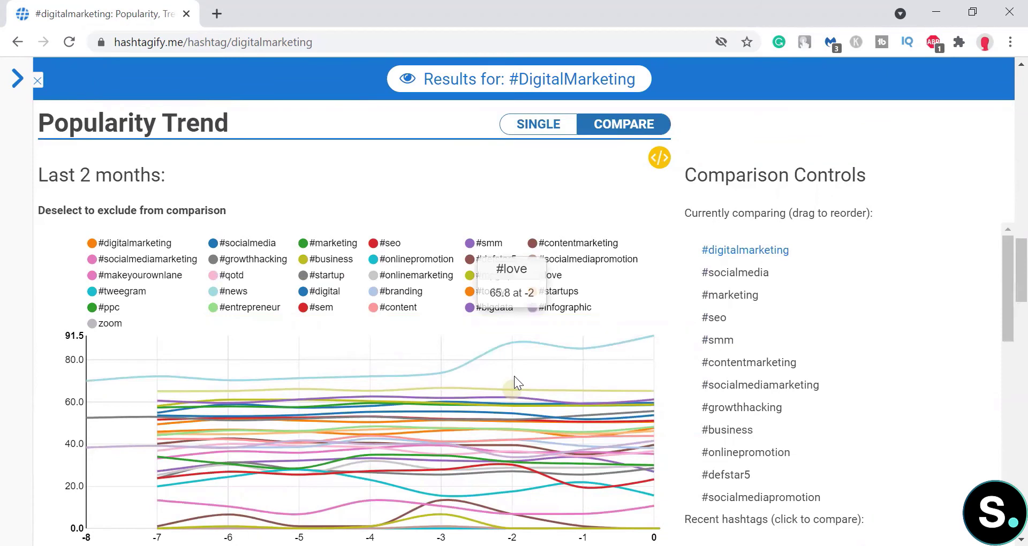
scroll(595, 198, up, 10)
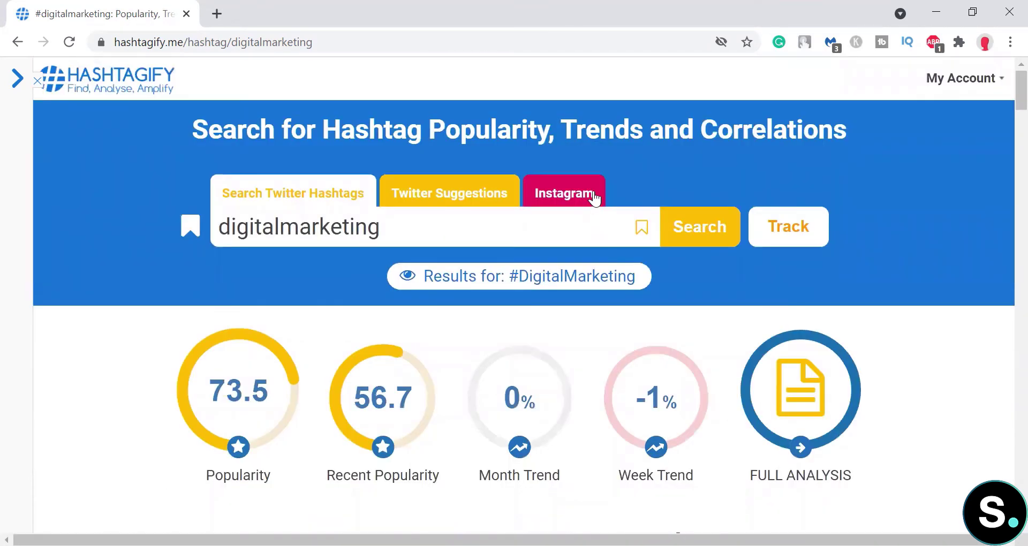
Step: Search #digitalmarketing on Instagram, showing 18.1M total posts and 37 recent interactions
click(594, 199)
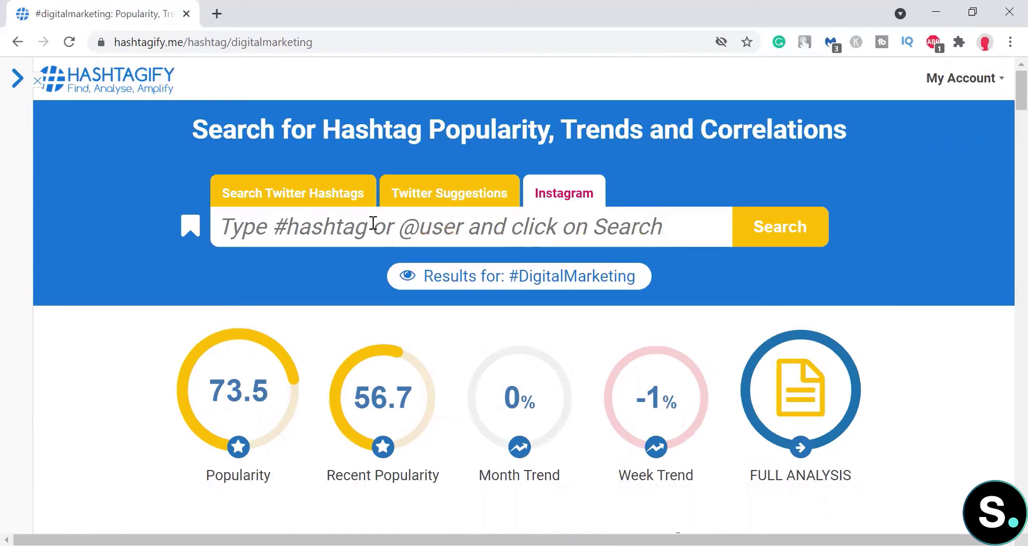
click(225, 226)
text(#digitalmarketing)
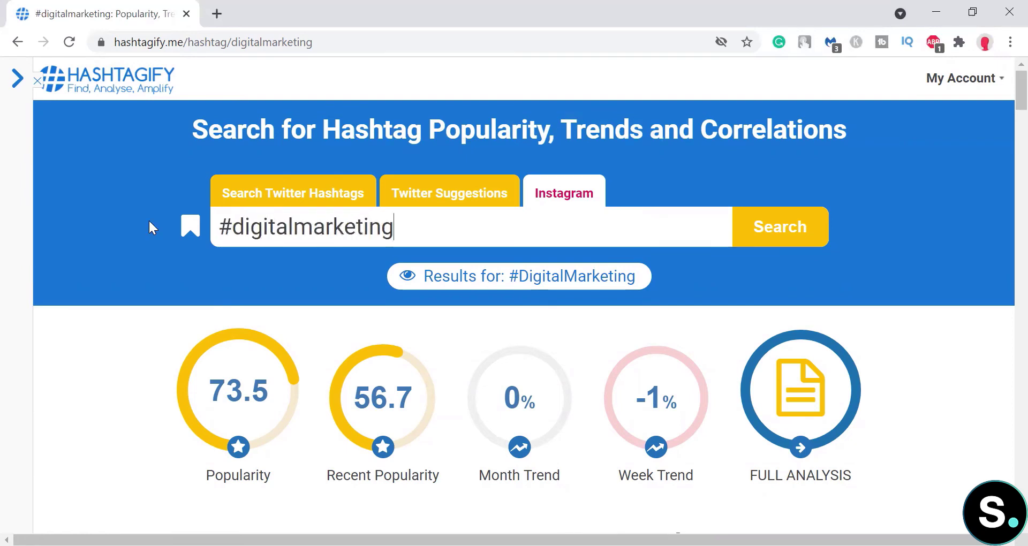
key(Return)
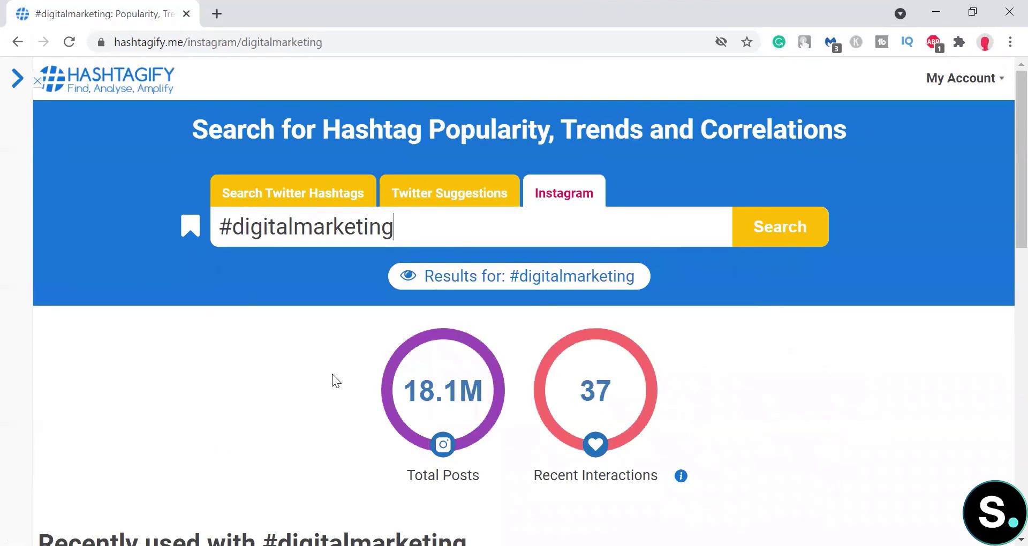
Step: Show the Recent Interactions explanation: likes and comments on the last 15 #digitalmarketing posts
scroll(332, 374, down, 3)
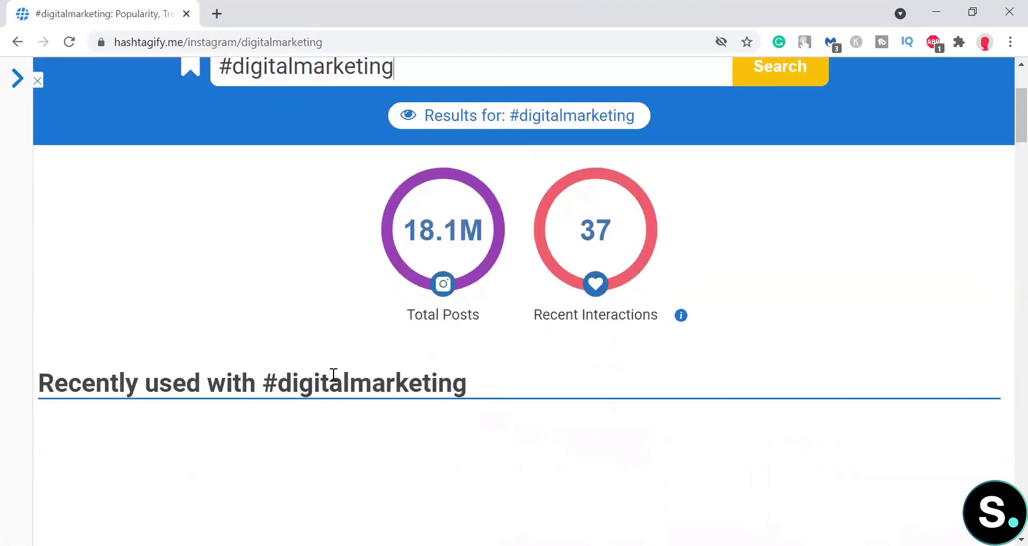
scroll(332, 374, down, 1)
scroll(393, 325, up, 1)
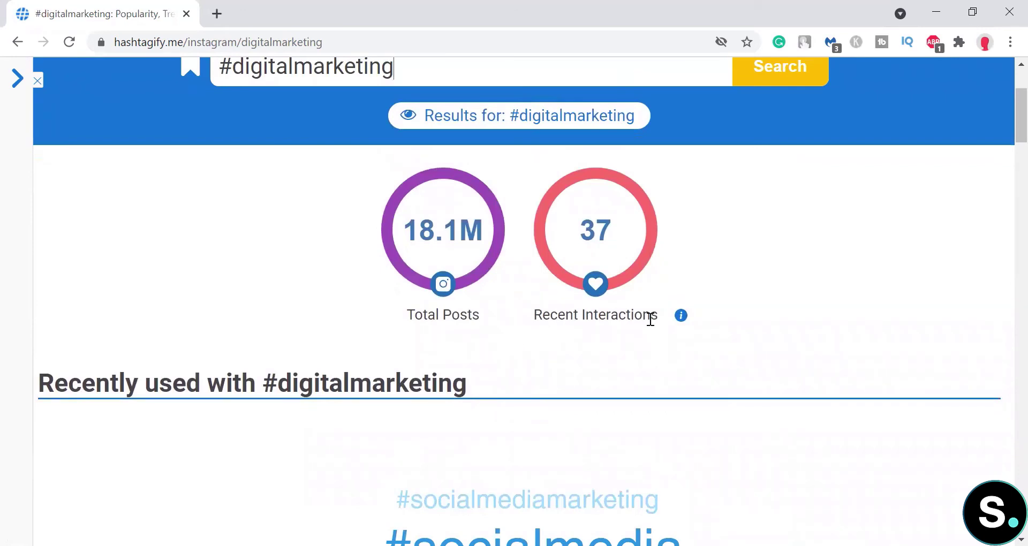
click(681, 317)
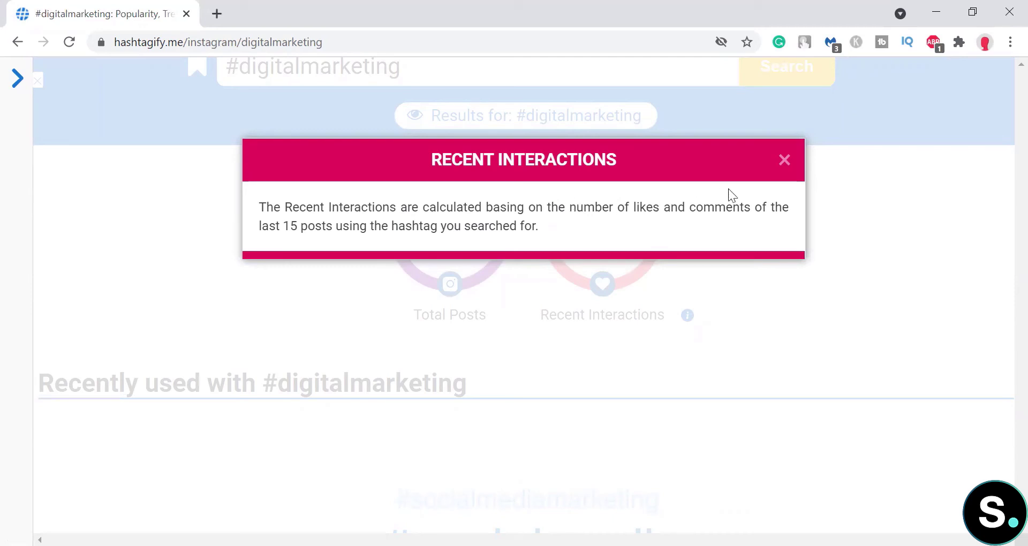
Step: Dismiss the Recent Interactions popup and review the #digitalmarketing hashtag cloud and recent media cards
click(775, 161)
scroll(640, 339, down, 5)
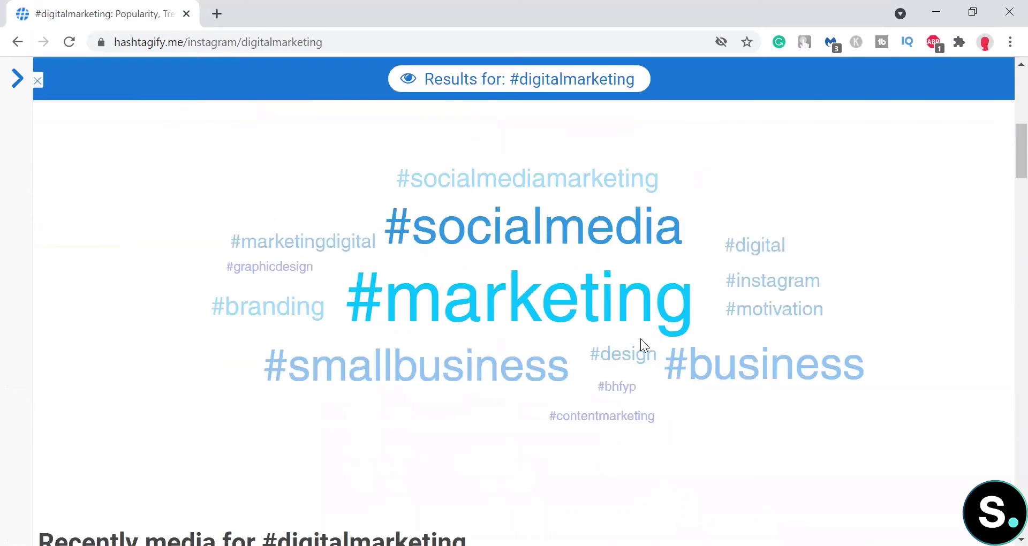
scroll(641, 338, up, 4)
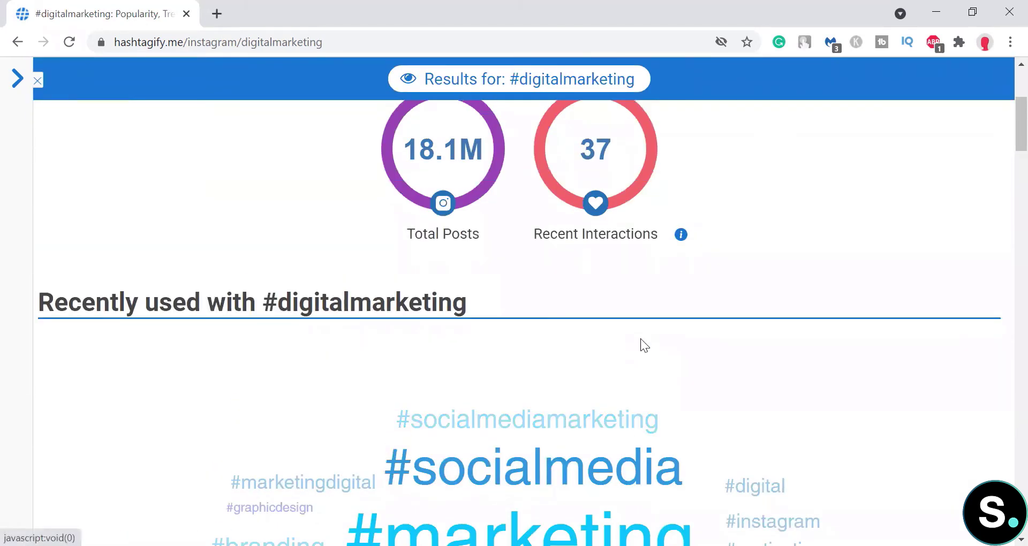
scroll(640, 339, down, 10)
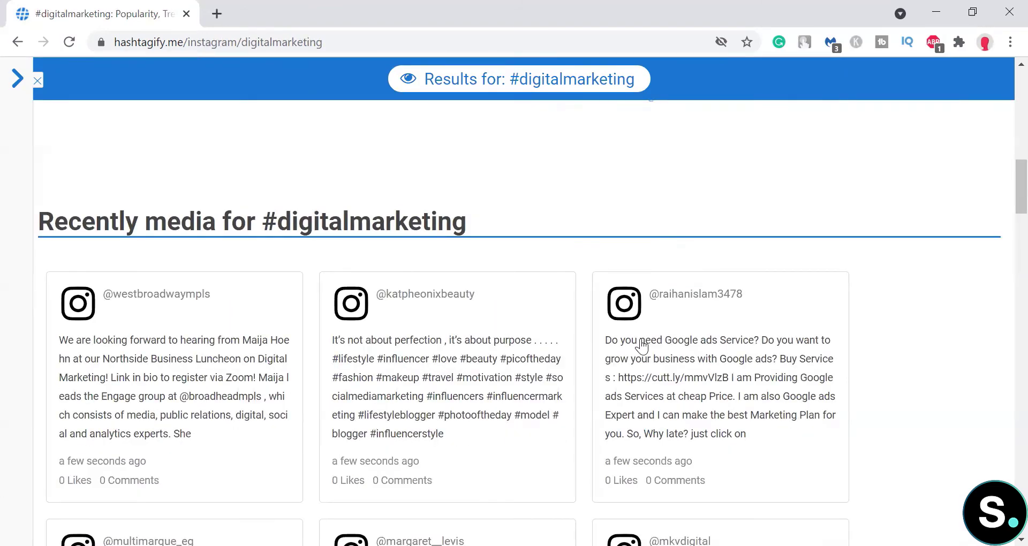
scroll(641, 345, down, 3)
scroll(708, 294, down, 12)
scroll(1007, 265, up, 20)
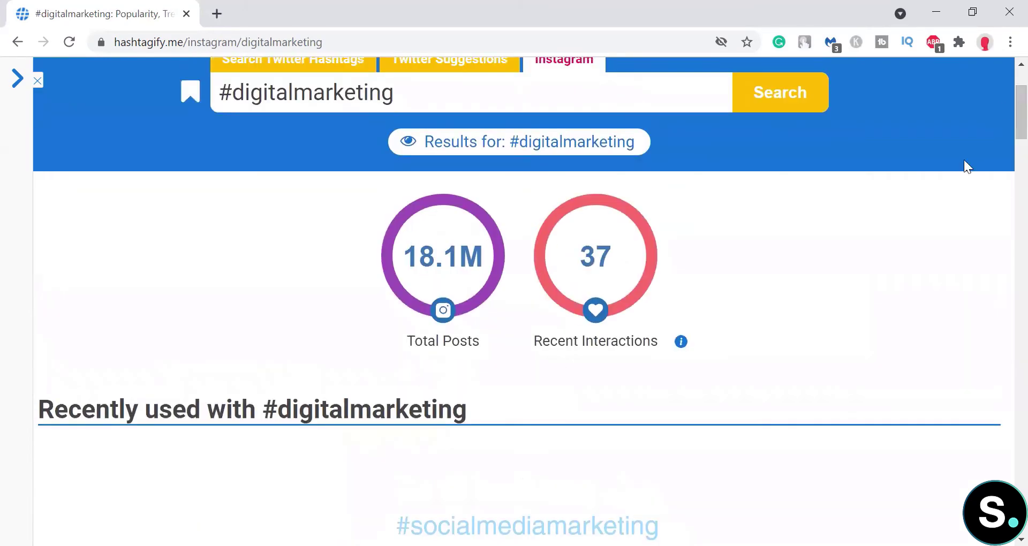
scroll(858, 354, up, 3)
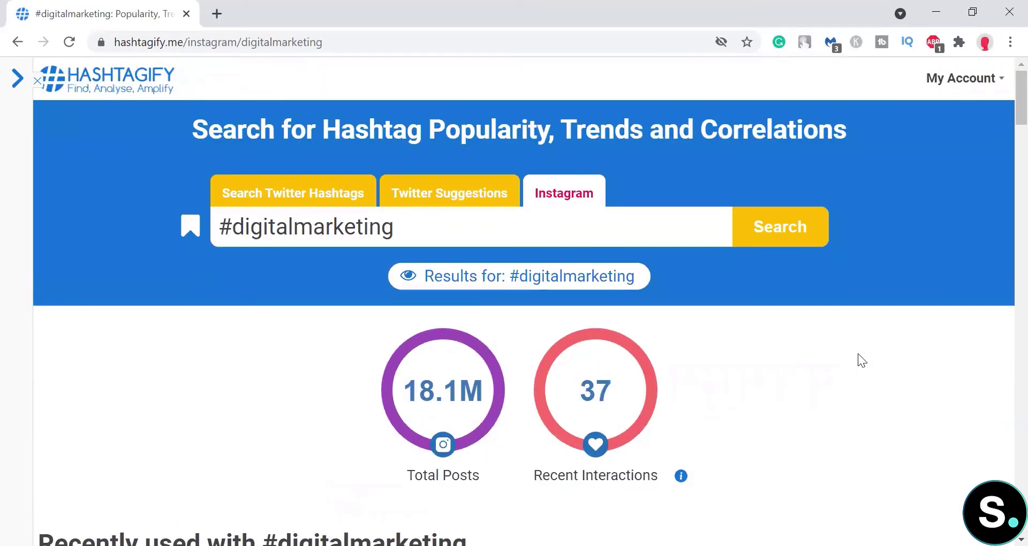